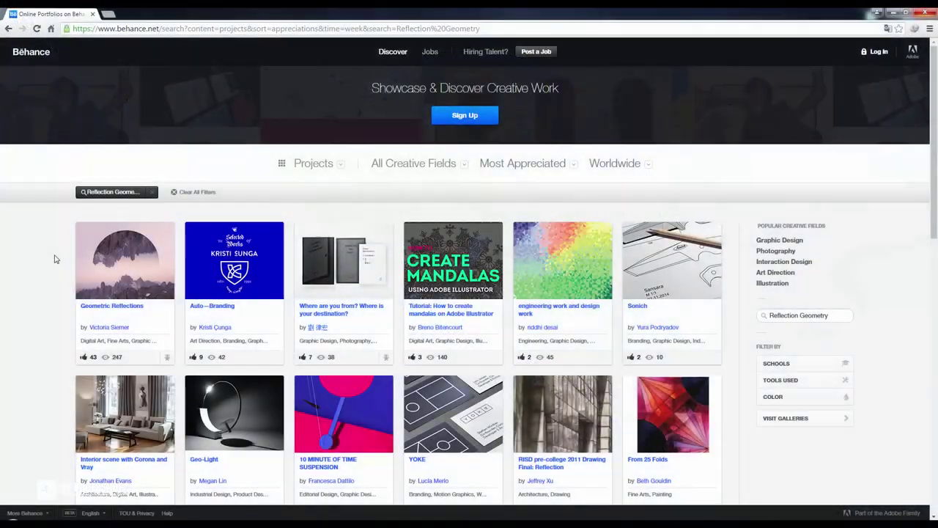
Step: Open the Behance Geometric Reflections project and browse down through all its flipped-reflection examples
click(167, 273)
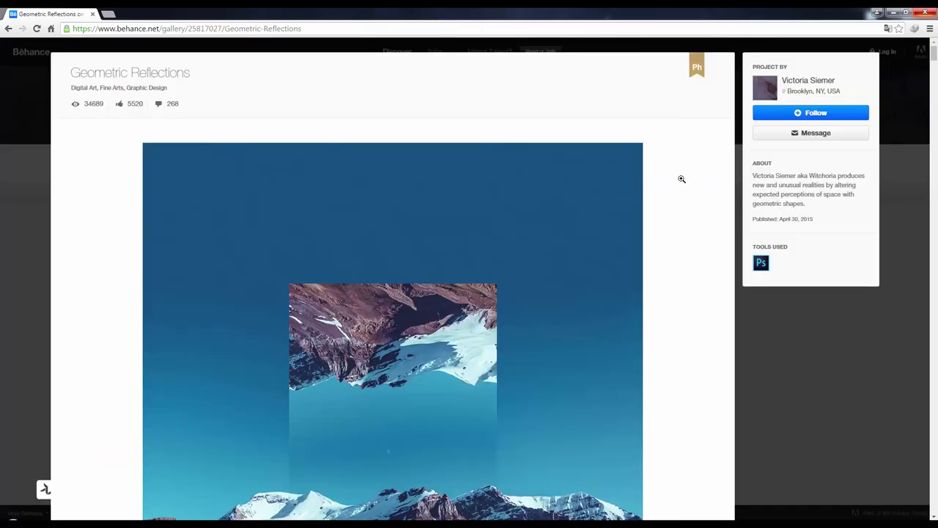
scroll(678, 183, down, 2)
scroll(675, 188, down, 2)
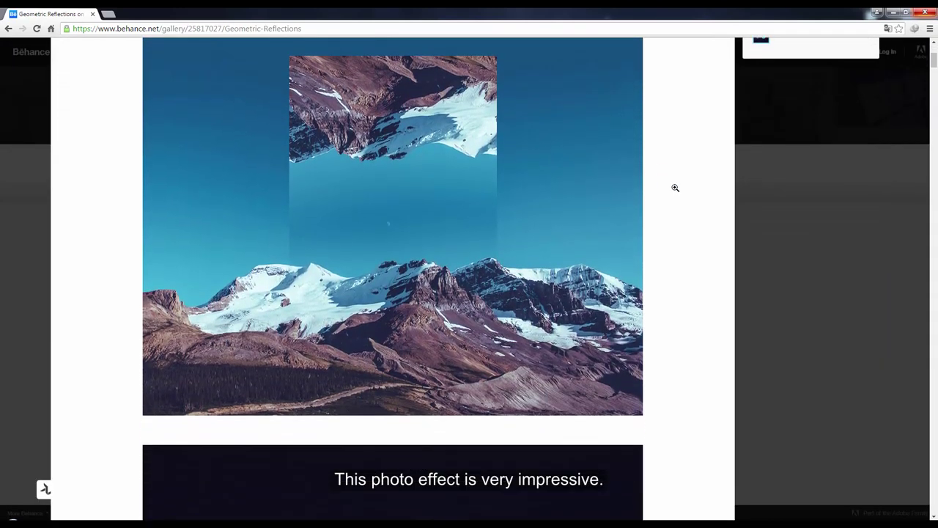
scroll(675, 188, down, 1)
scroll(675, 188, down, 3)
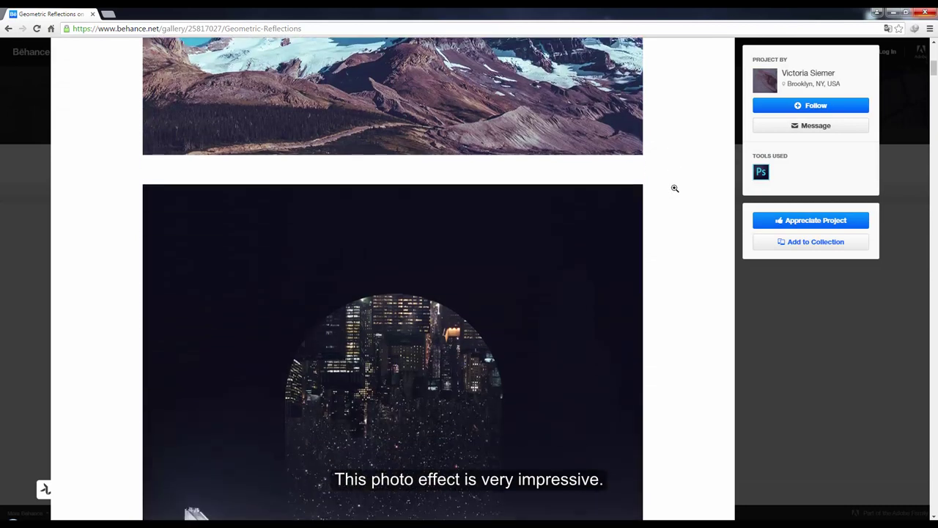
scroll(675, 188, down, 1)
scroll(675, 188, down, 1)
scroll(675, 187, down, 3)
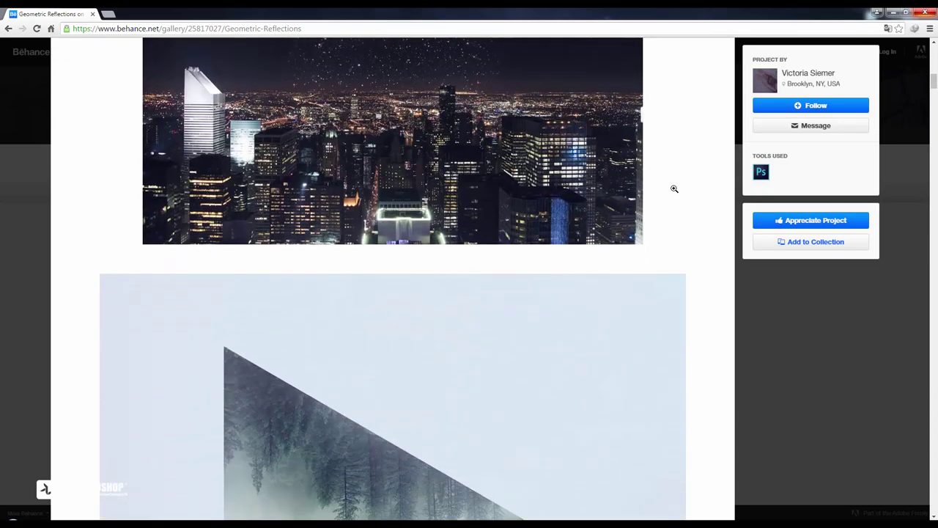
scroll(674, 190, down, 3)
scroll(673, 189, down, 1)
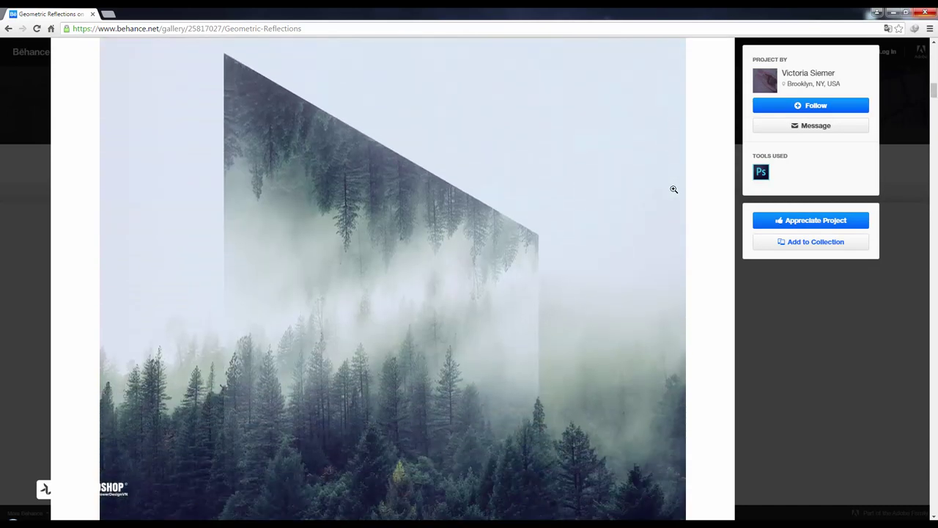
scroll(673, 189, down, 2)
scroll(674, 189, down, 1)
scroll(674, 189, down, 1)
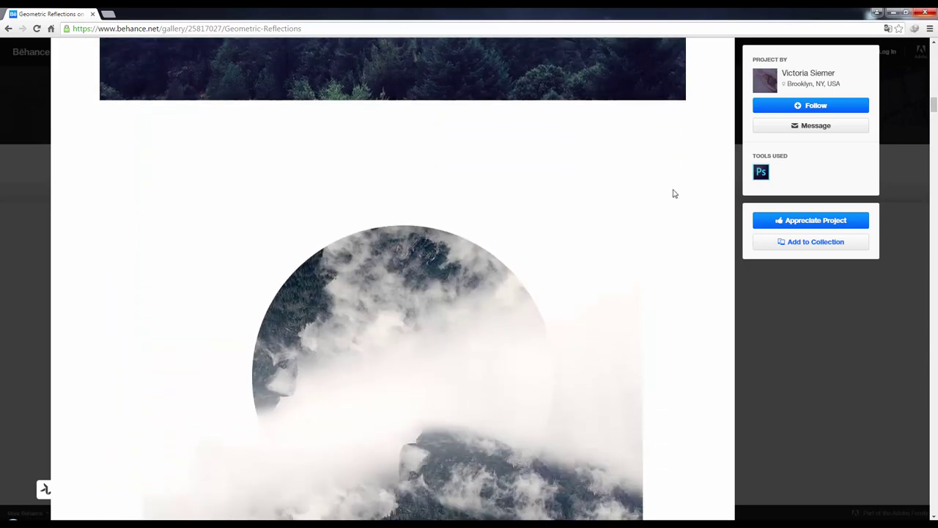
scroll(674, 192, down, 1)
scroll(674, 192, down, 2)
scroll(674, 191, down, 2)
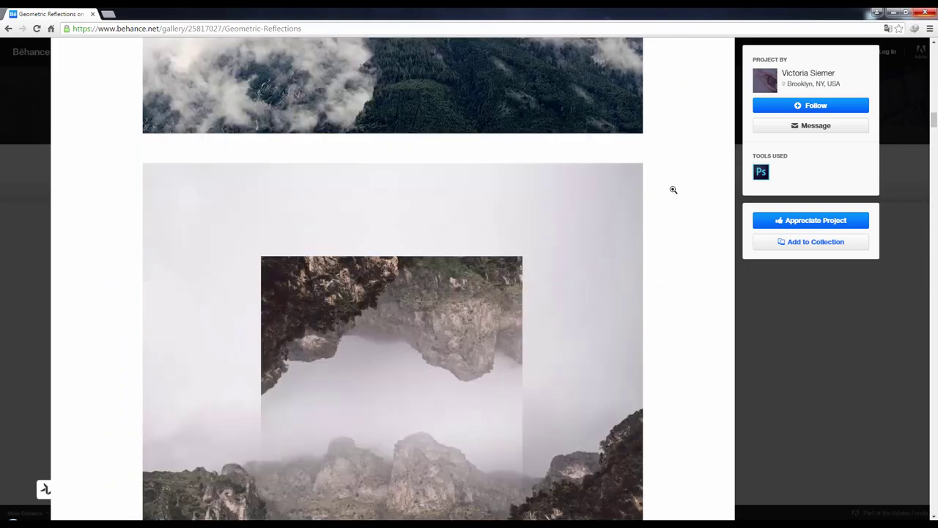
scroll(673, 190, down, 1)
scroll(673, 189, down, 1)
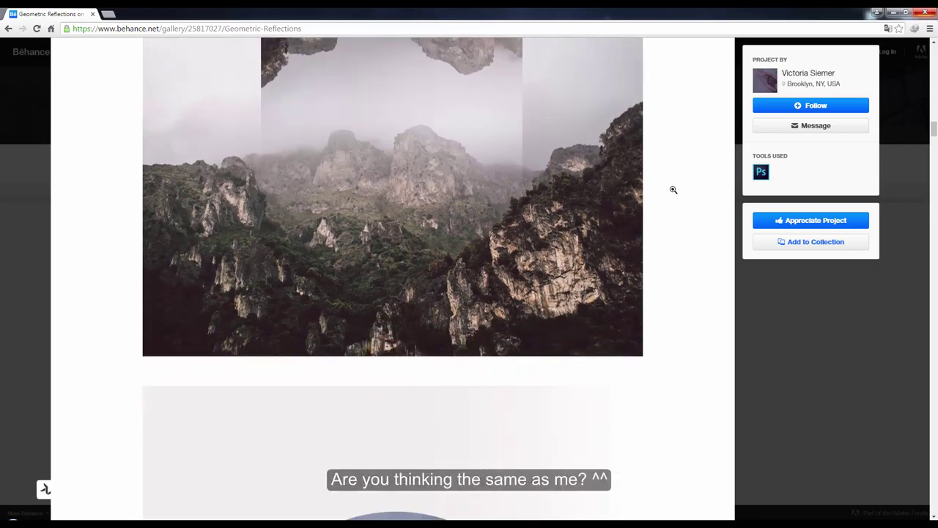
scroll(674, 189, down, 2)
scroll(674, 189, down, 1)
scroll(674, 189, down, 1)
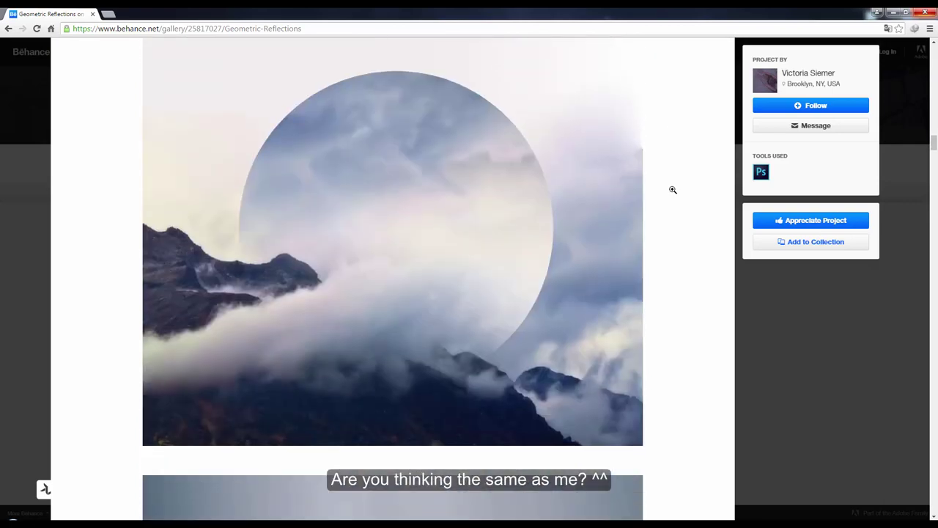
scroll(673, 190, down, 2)
scroll(672, 190, down, 2)
scroll(672, 191, down, 1)
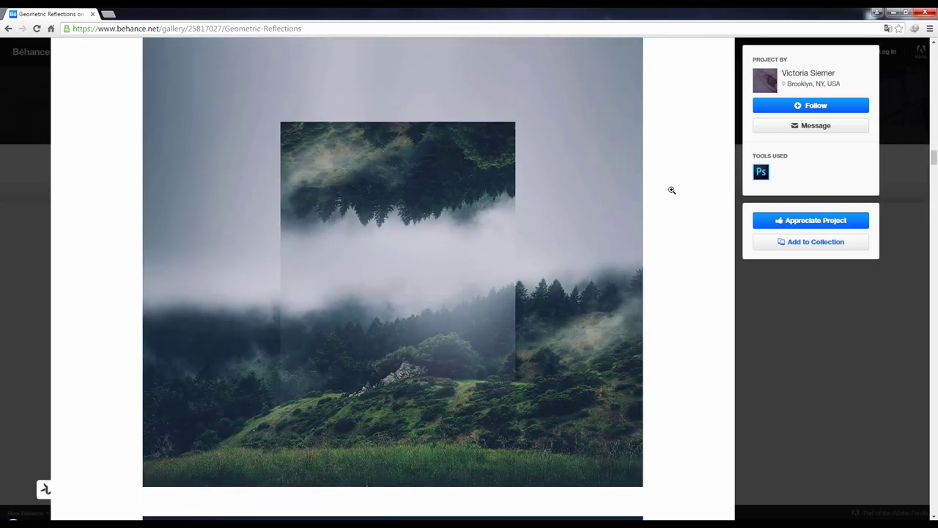
scroll(671, 191, down, 1)
scroll(672, 191, down, 2)
scroll(671, 191, down, 2)
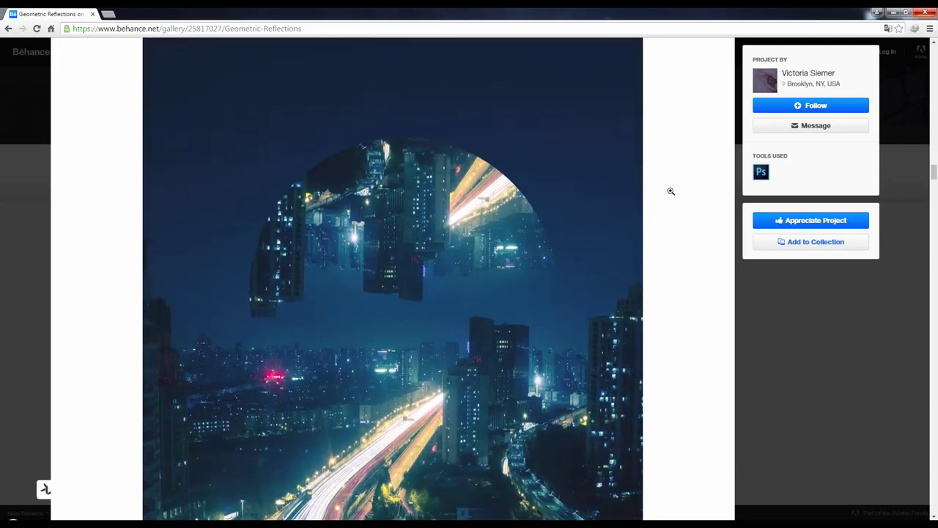
scroll(670, 191, down, 3)
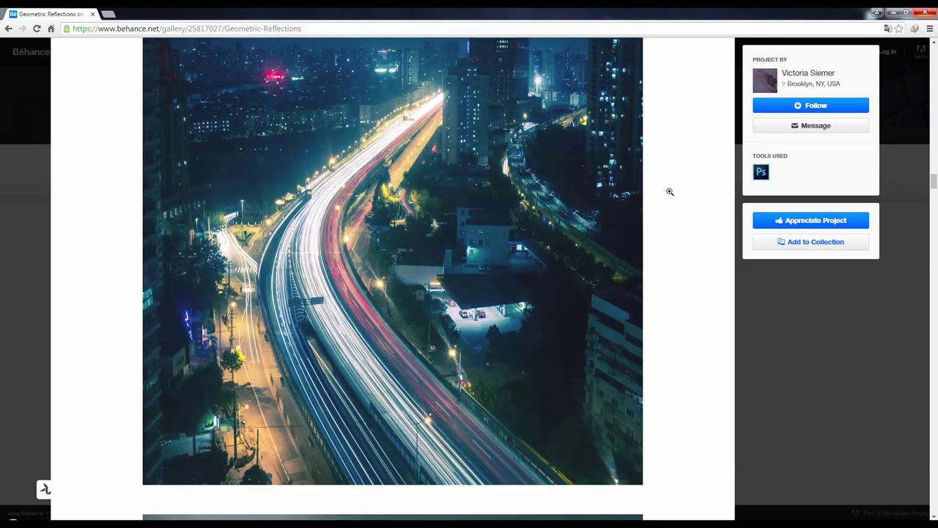
scroll(668, 192, down, 3)
scroll(668, 192, down, 2)
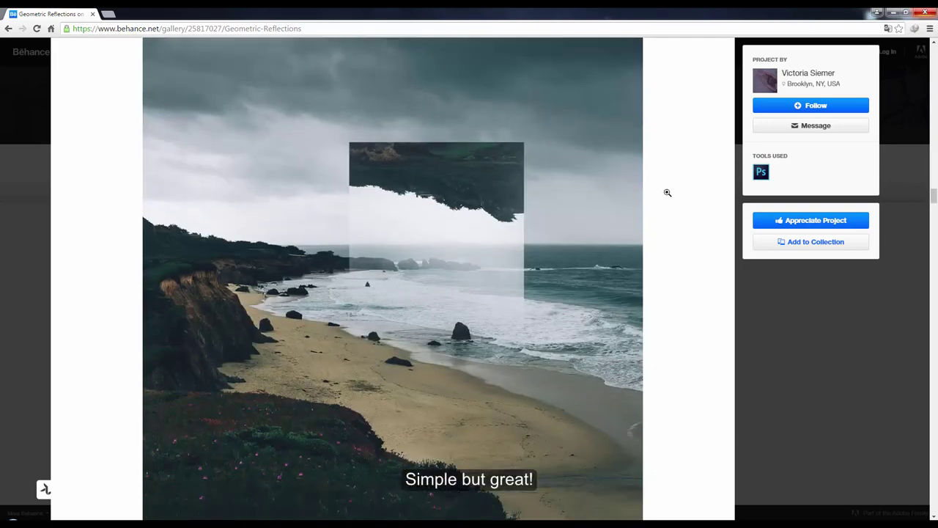
scroll(665, 192, down, 2)
scroll(664, 193, down, 2)
scroll(664, 195, down, 2)
scroll(662, 195, down, 3)
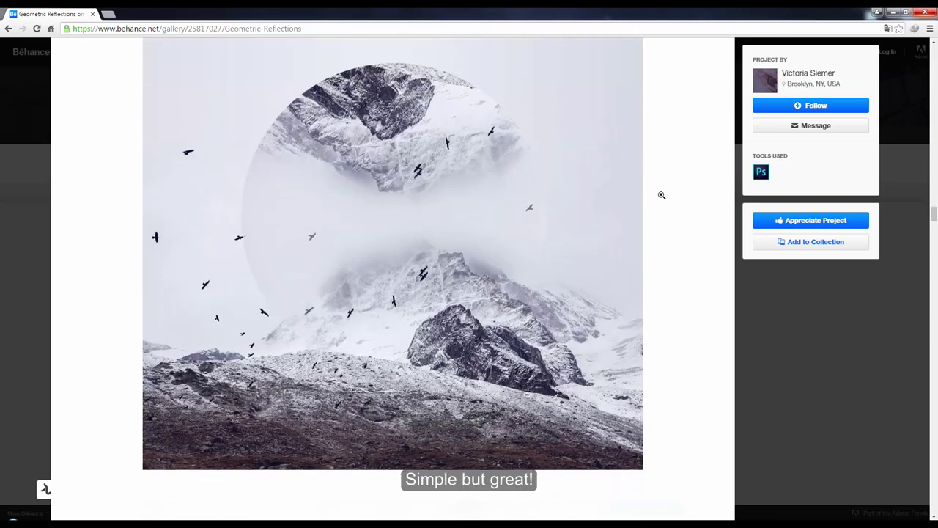
scroll(660, 196, down, 3)
scroll(658, 196, down, 2)
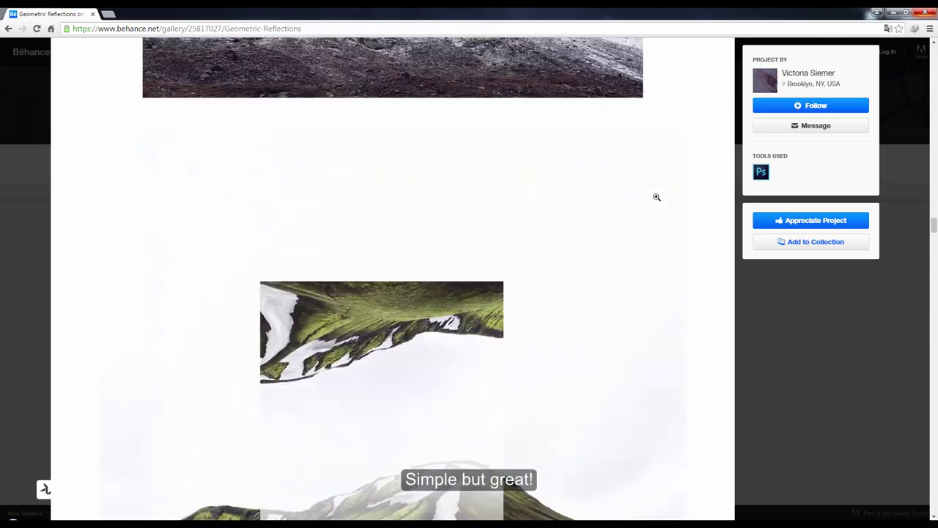
scroll(658, 197, down, 2)
scroll(656, 197, down, 2)
scroll(657, 197, down, 3)
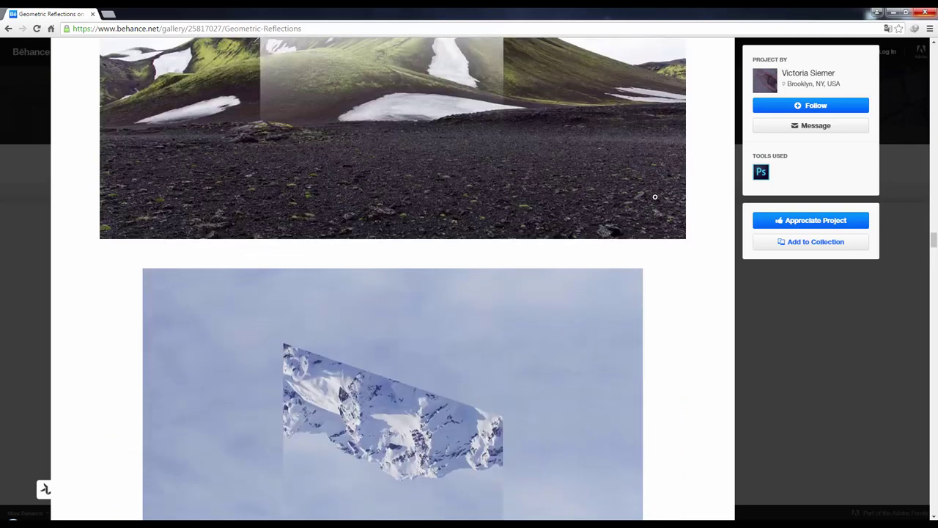
scroll(656, 198, down, 3)
scroll(656, 197, down, 2)
scroll(656, 198, down, 3)
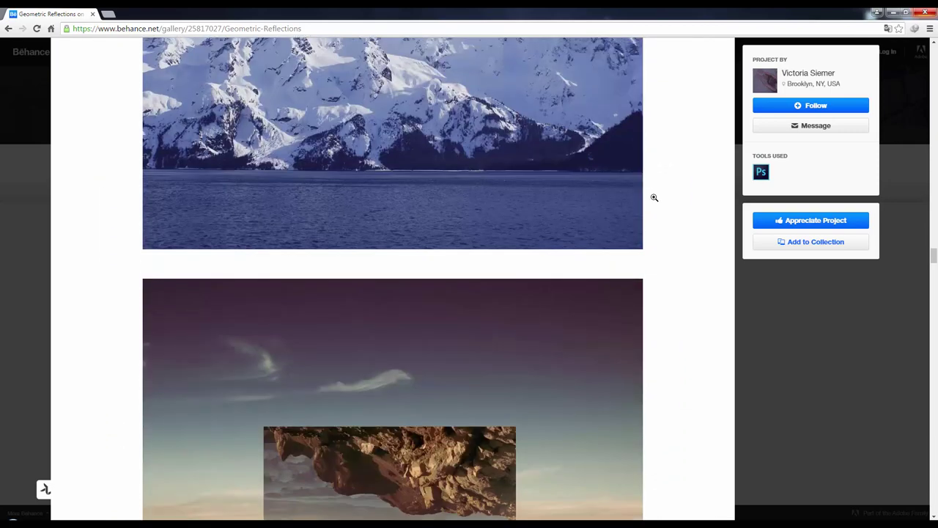
scroll(656, 198, down, 2)
scroll(654, 198, down, 2)
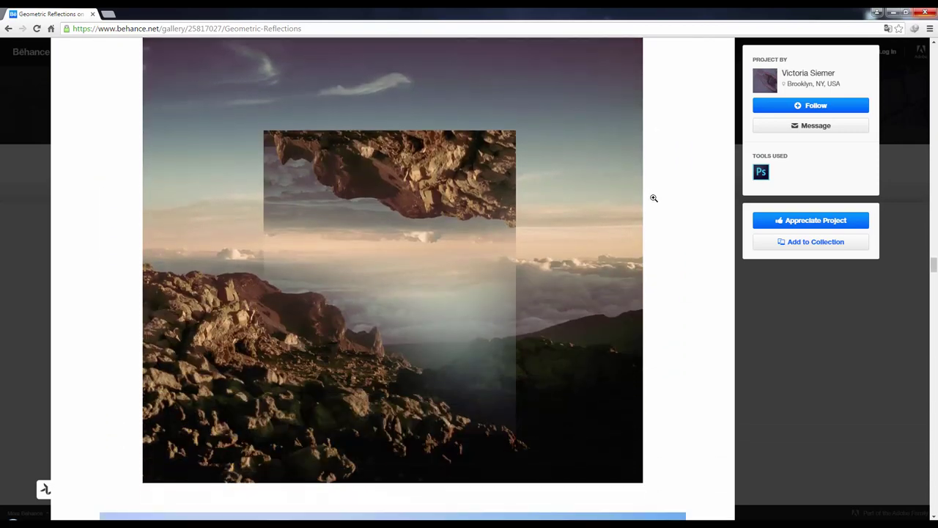
scroll(654, 198, down, 2)
scroll(654, 198, down, 3)
scroll(653, 198, down, 2)
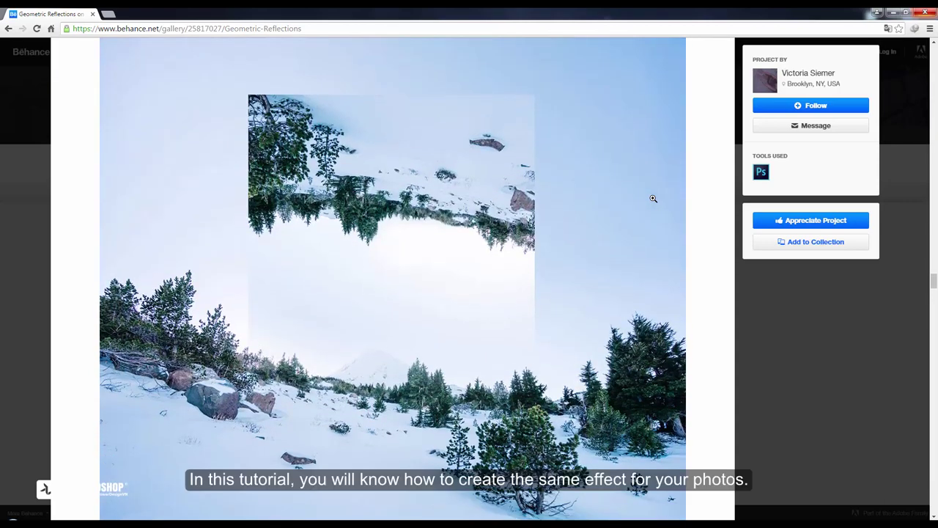
scroll(653, 199, down, 2)
scroll(652, 199, down, 3)
scroll(651, 199, down, 2)
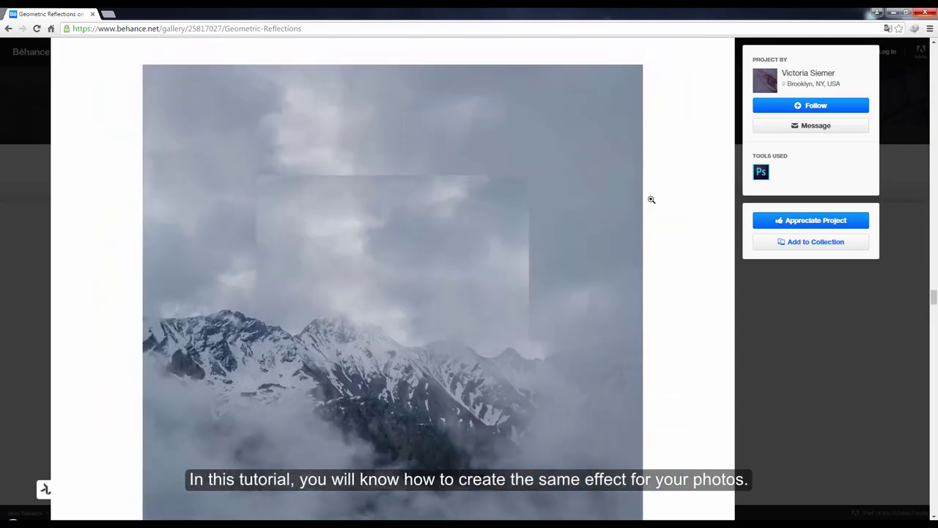
scroll(651, 199, down, 3)
scroll(651, 199, down, 3)
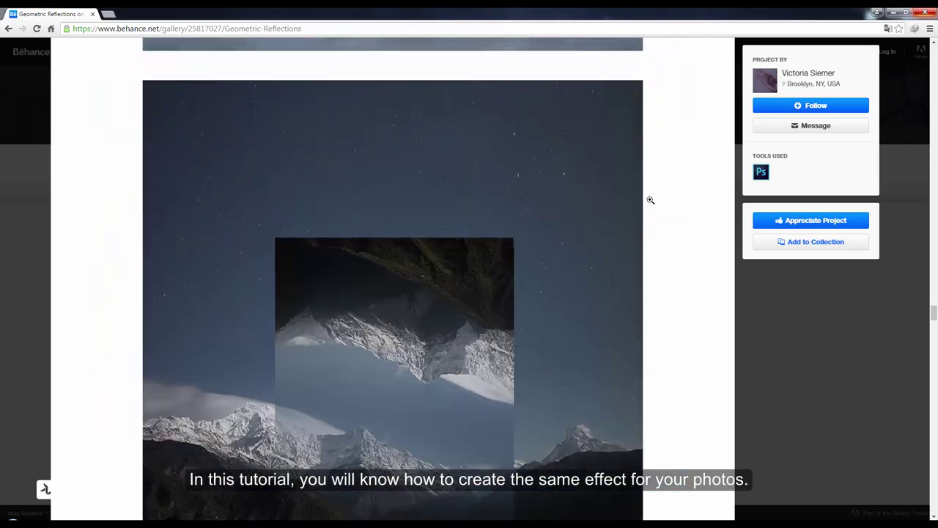
scroll(650, 200, down, 2)
scroll(648, 200, down, 3)
scroll(649, 201, down, 3)
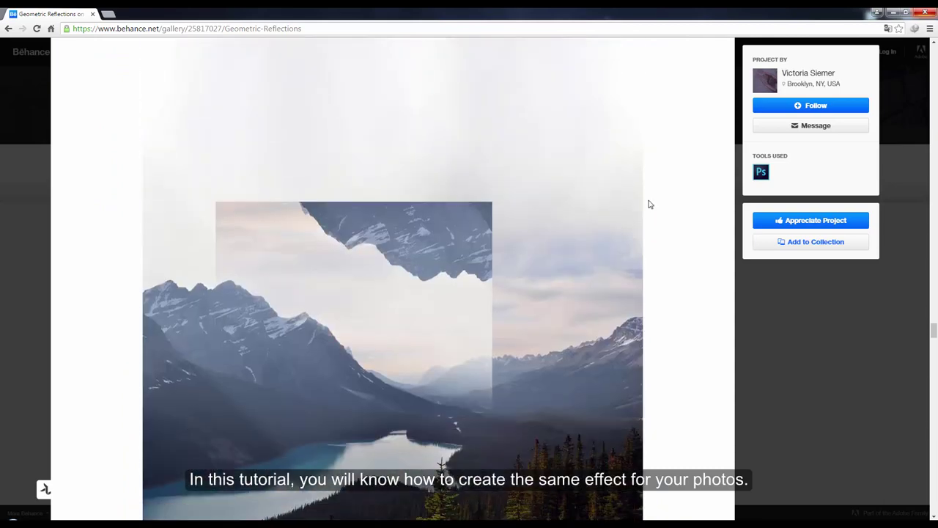
scroll(649, 200, down, 1)
scroll(649, 200, down, 3)
scroll(648, 200, down, 3)
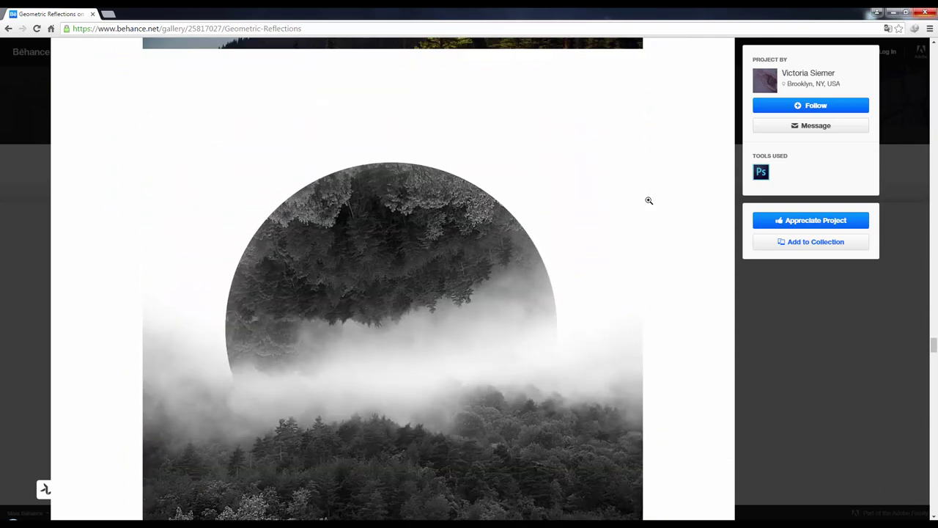
scroll(648, 200, down, 1)
scroll(648, 200, down, 2)
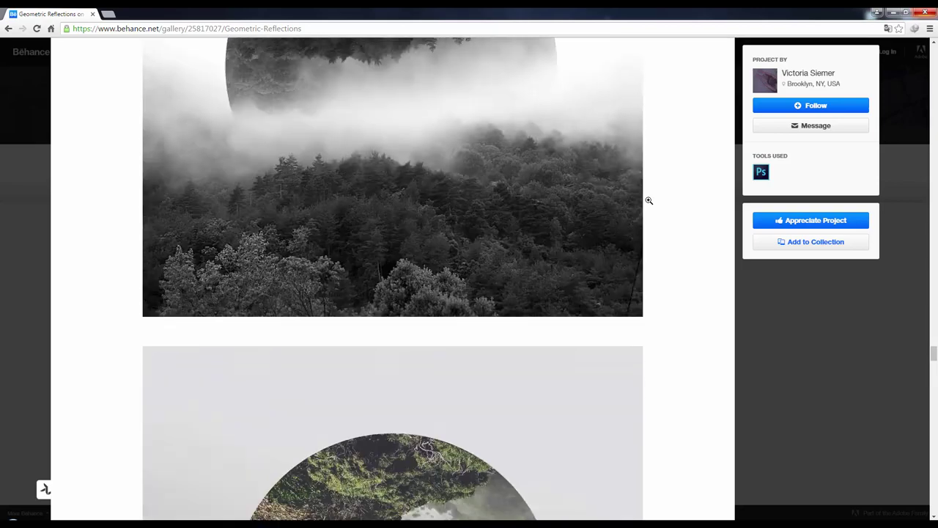
scroll(649, 200, down, 3)
scroll(648, 200, down, 2)
scroll(649, 200, down, 2)
scroll(648, 200, down, 3)
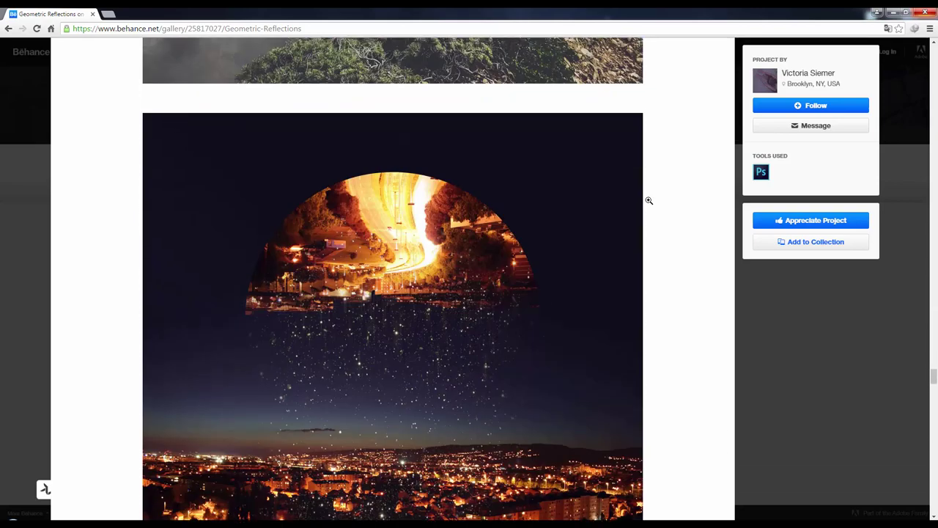
scroll(648, 200, down, 2)
scroll(649, 200, down, 3)
scroll(648, 201, down, 3)
scroll(647, 201, down, 1)
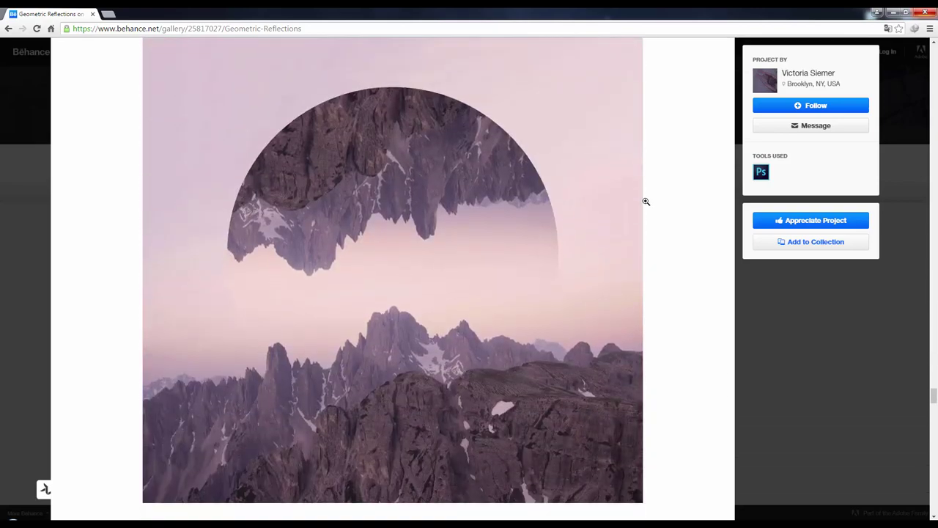
scroll(646, 202, down, 1)
scroll(646, 201, down, 3)
scroll(646, 201, down, 2)
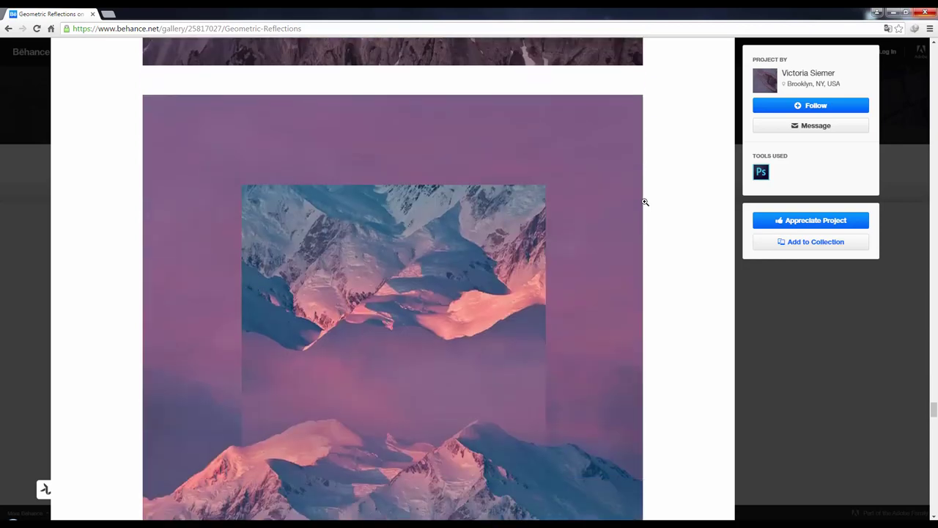
scroll(645, 202, down, 1)
scroll(645, 202, down, 1)
scroll(645, 202, down, 3)
scroll(645, 202, down, 2)
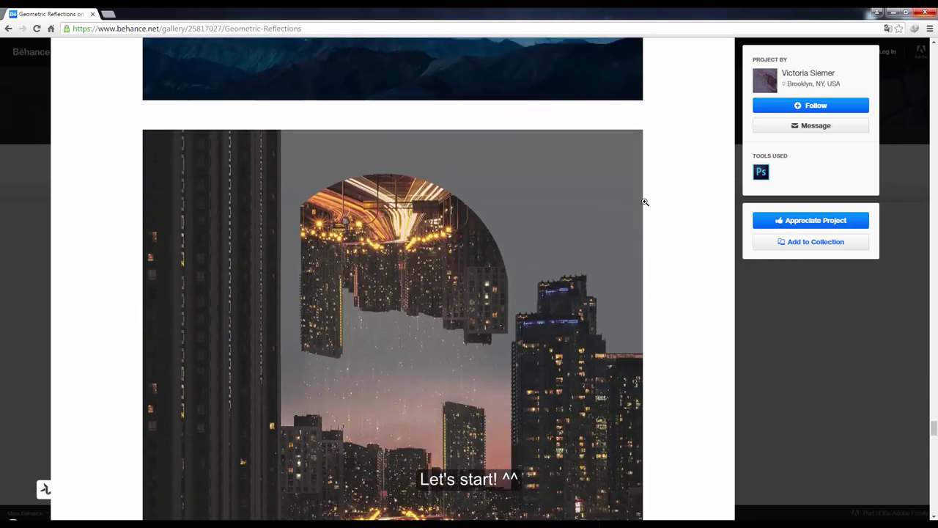
scroll(645, 201, down, 1)
scroll(642, 203, down, 3)
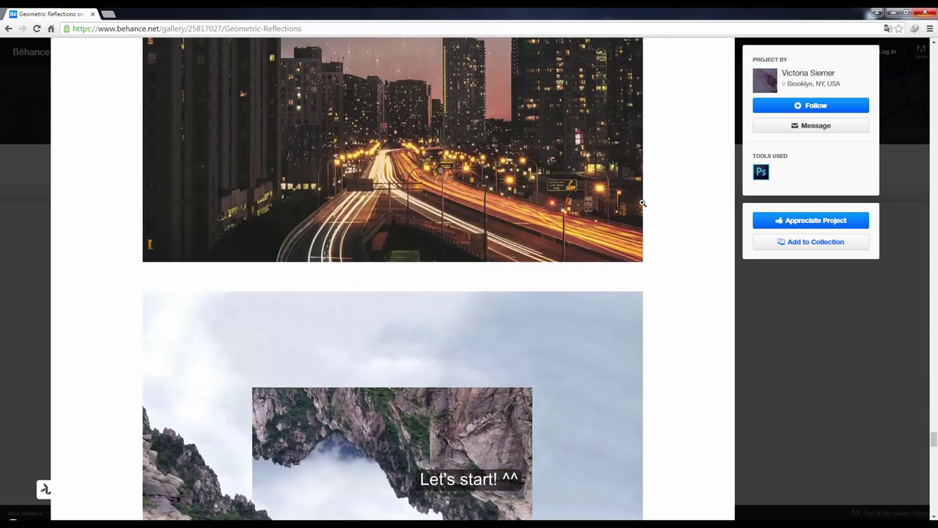
scroll(642, 203, down, 3)
scroll(642, 203, down, 1)
scroll(642, 203, down, 3)
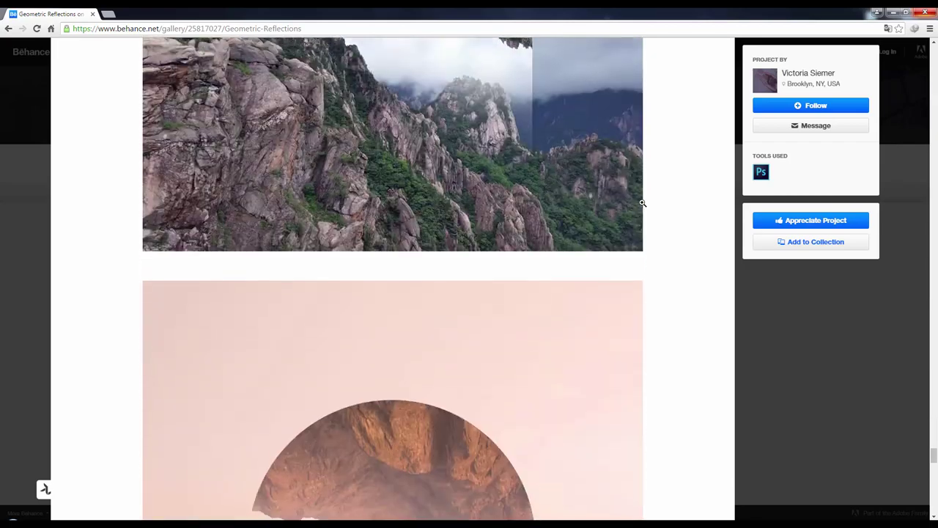
scroll(642, 203, down, 2)
scroll(642, 203, down, 1)
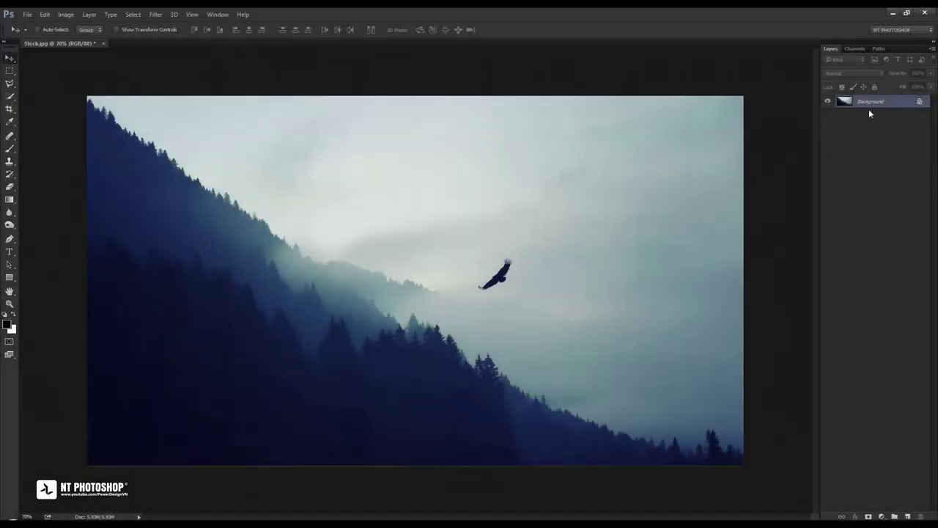
Step: Duplicate the Background layer, hide the copy, and reselect the original Background
drag(892, 104, 908, 516)
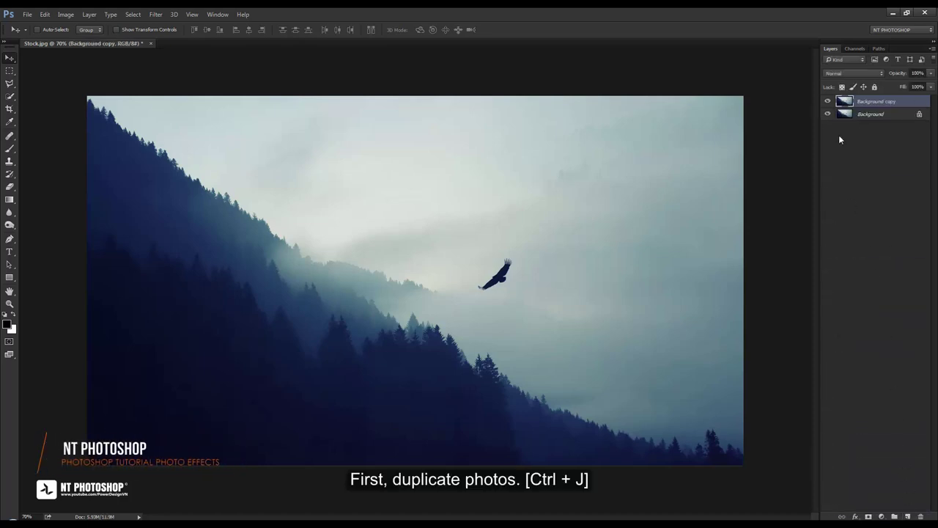
click(827, 102)
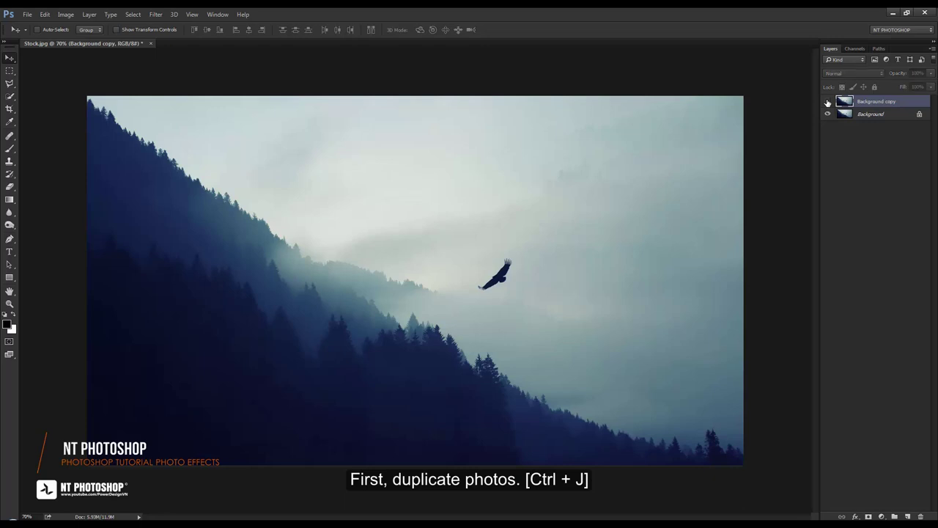
click(871, 117)
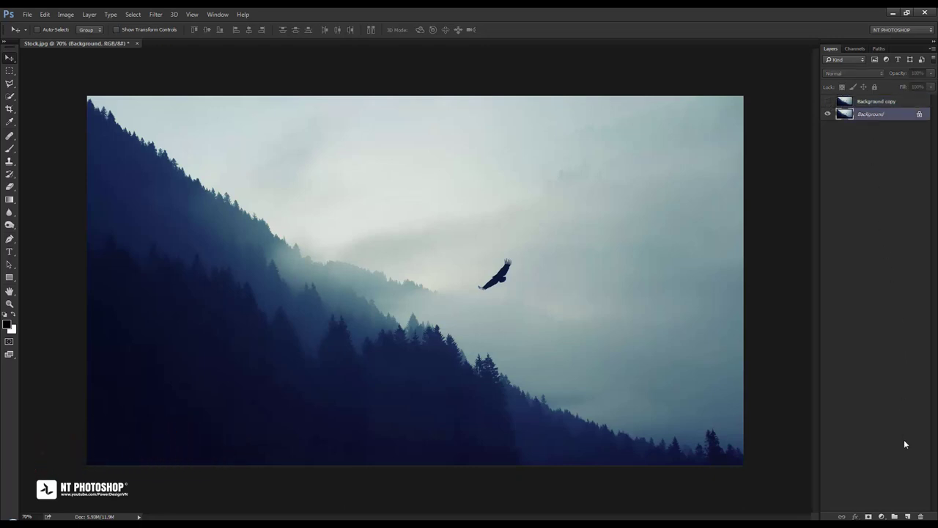
Step: Add a new empty layer above Background and name it Shape
click(907, 516)
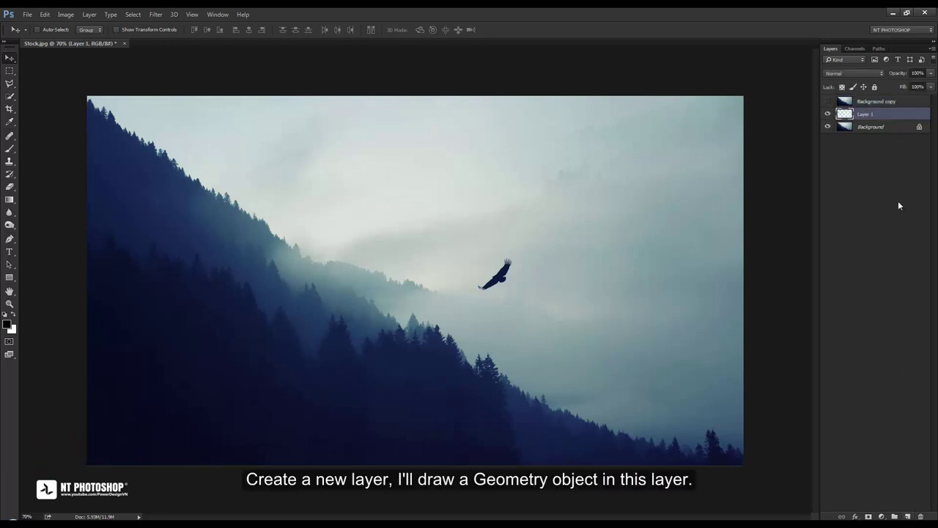
double_click(866, 114)
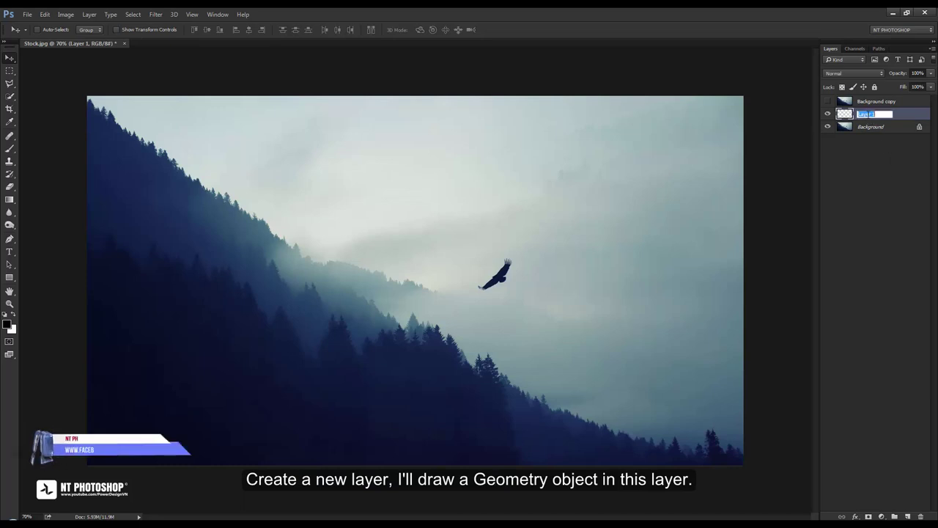
text(Shap)
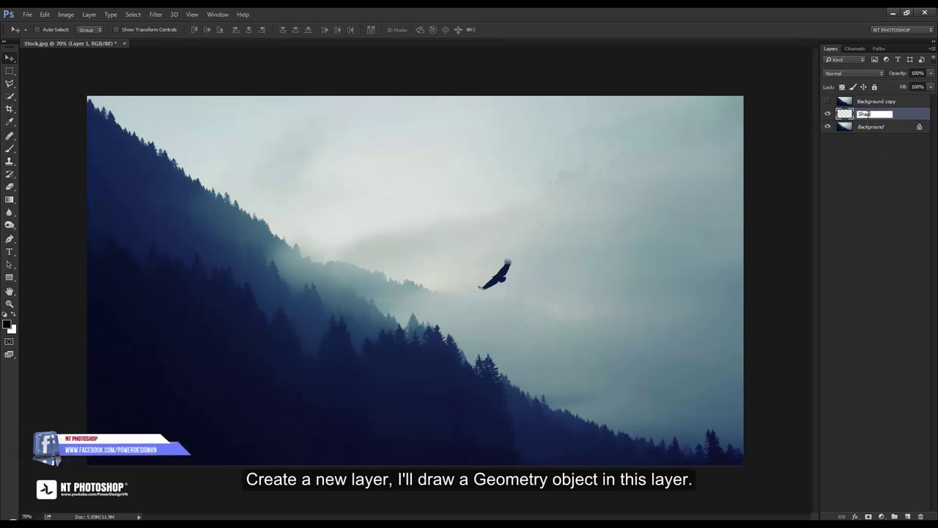
text(e)
key(Return)
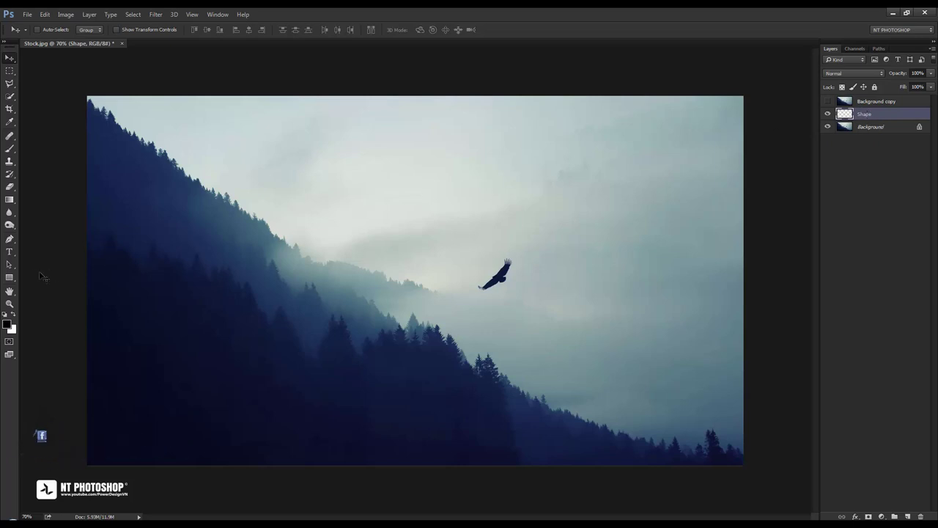
Step: Draw an 800 × 800 px black Ellipse shape circle from the centre, covering the eagle
click(15, 279)
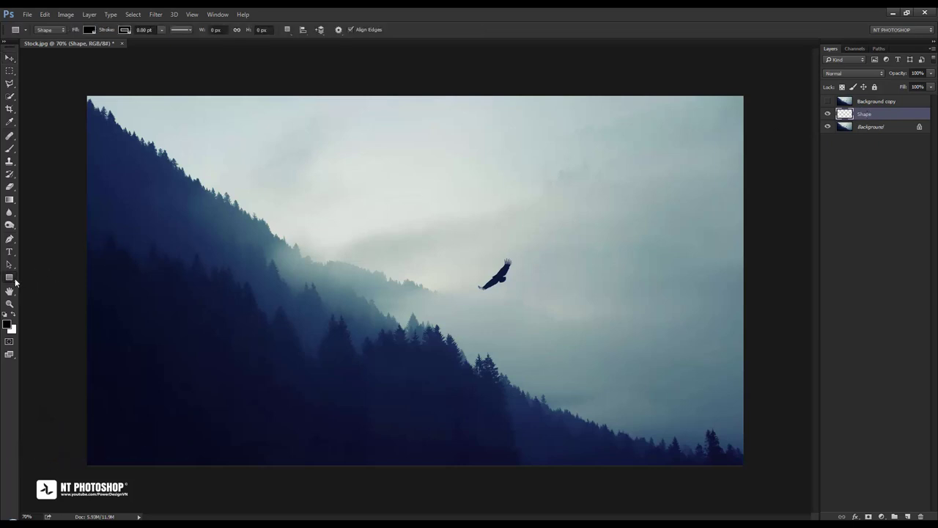
right_click(14, 281)
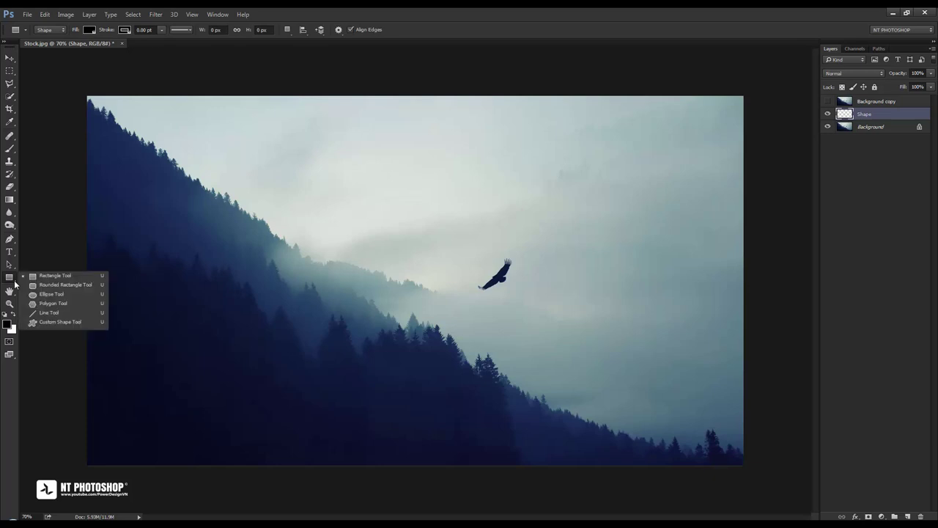
click(80, 294)
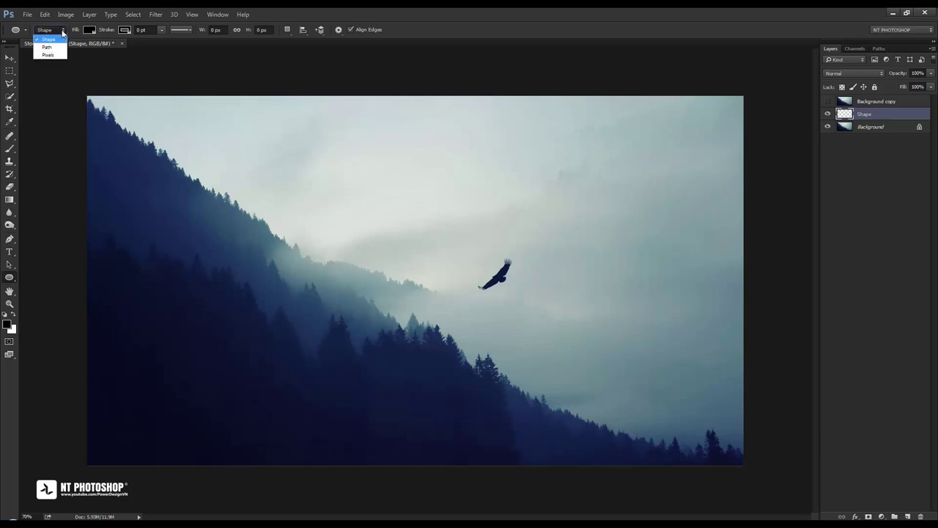
click(61, 41)
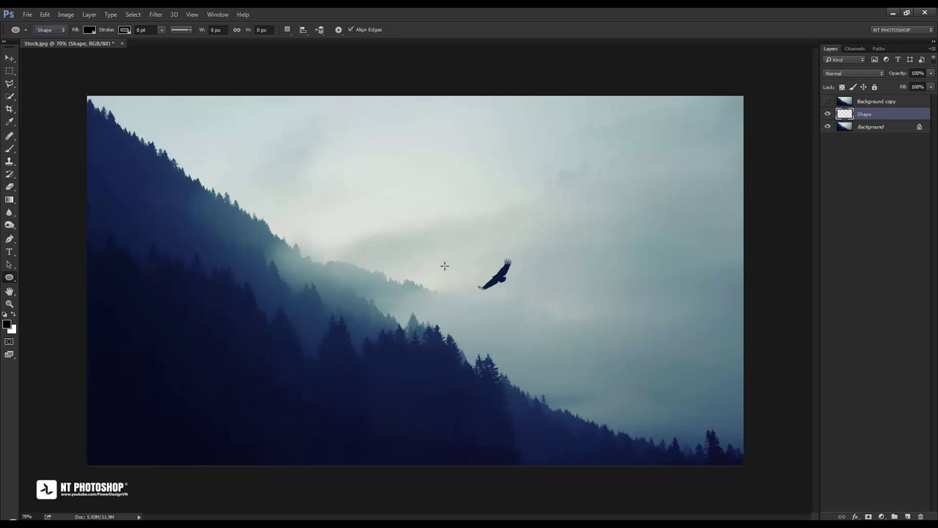
drag(440, 267, 334, 333)
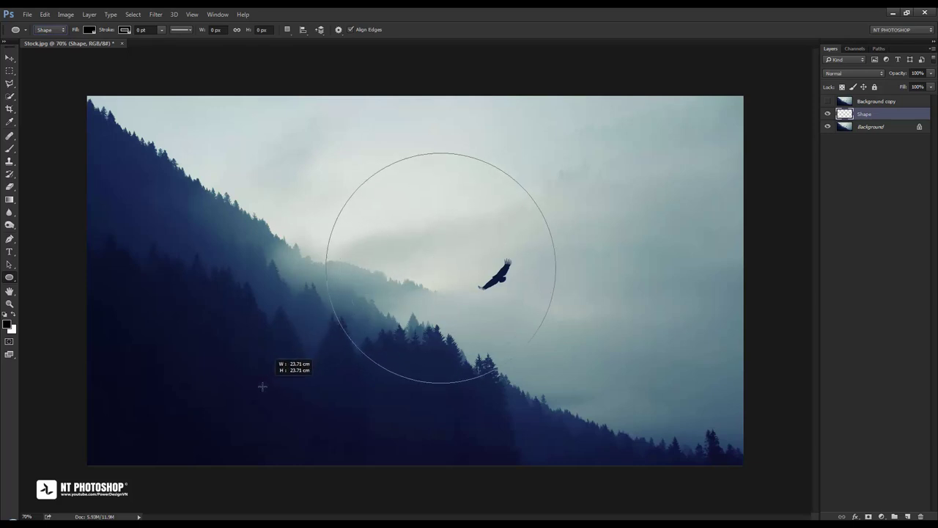
mouse_move(335, 332)
mouse_down()
mouse_move(224, 409)
mouse_move(233, 404)
mouse_up()
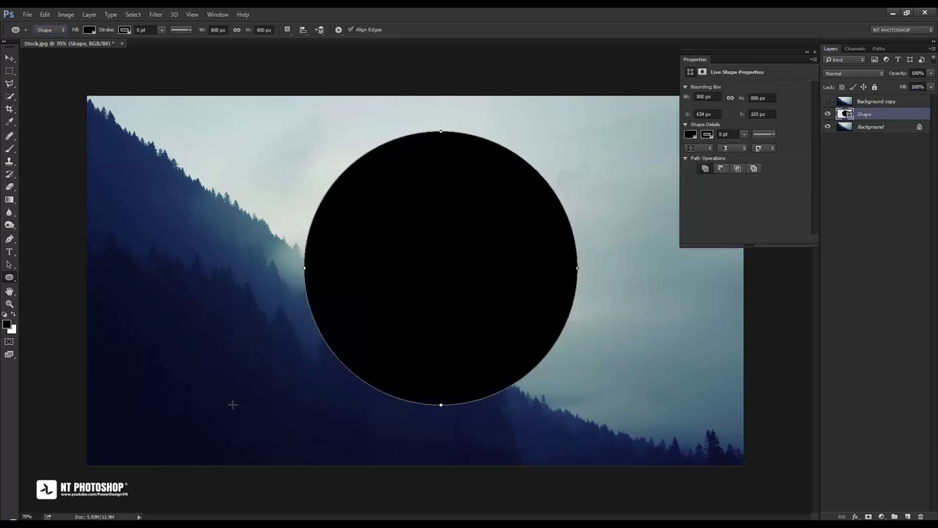
click(814, 53)
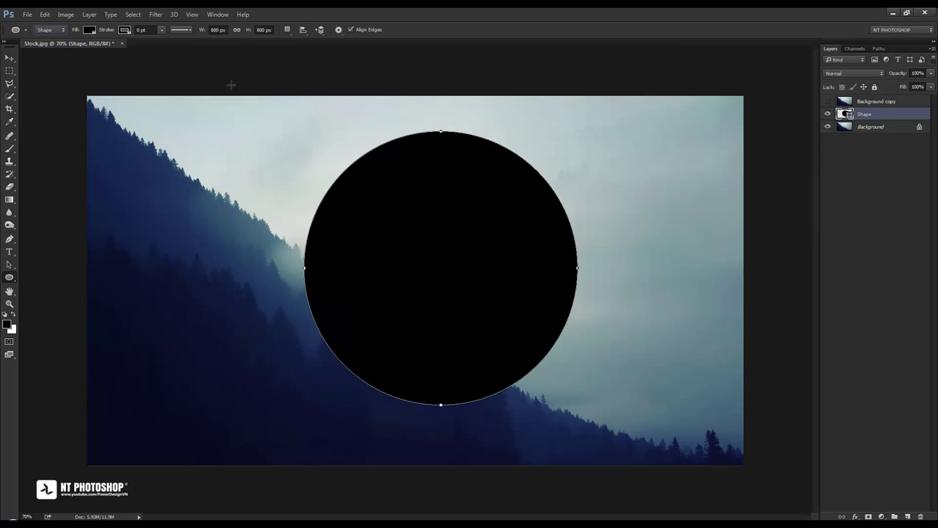
Step: Align the Shape circle to Background's horizontal centre so it sits mid-canvas
click(15, 58)
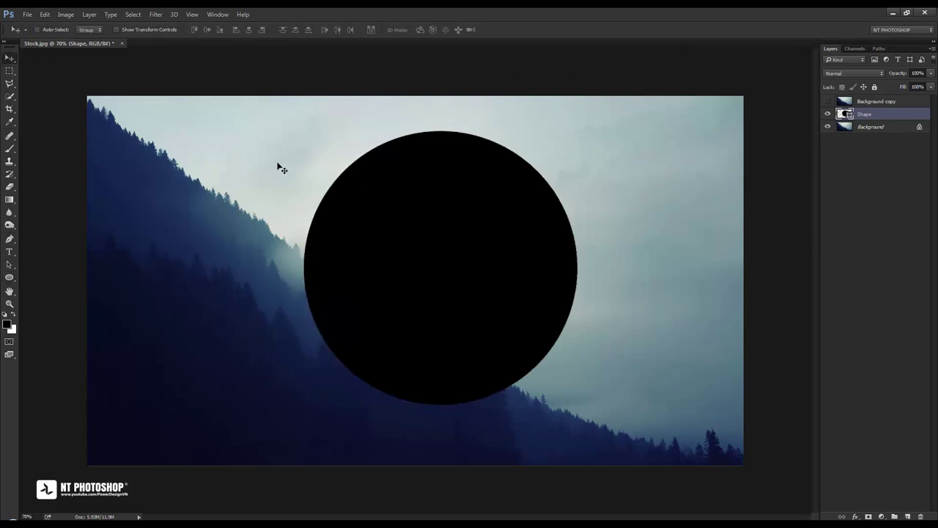
shift+click(894, 131)
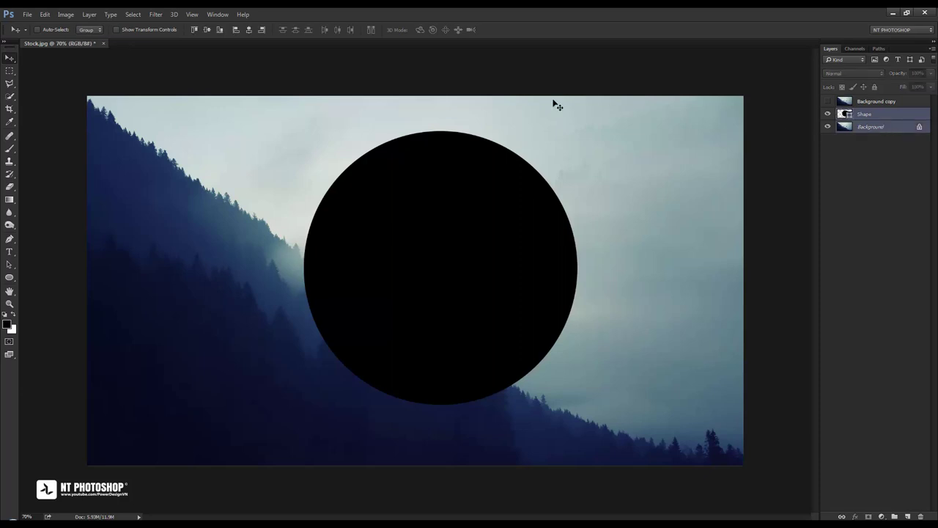
click(247, 30)
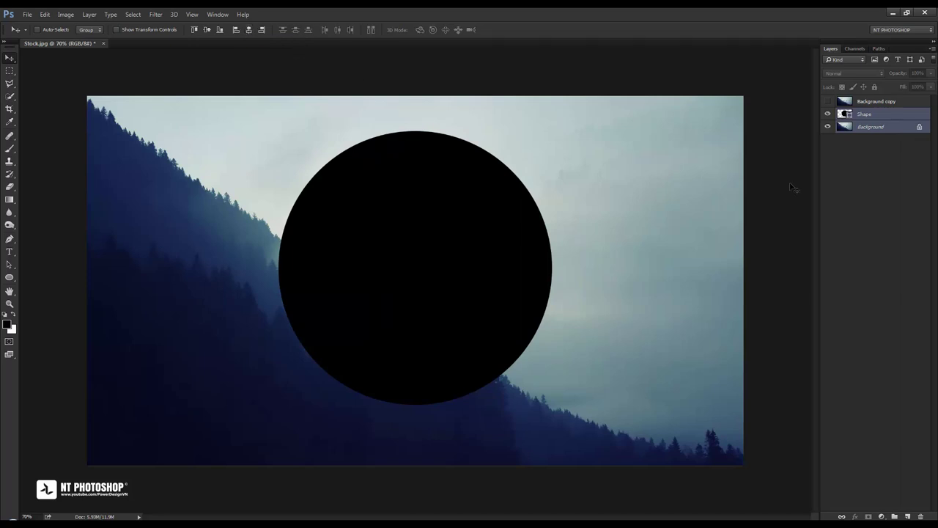
Step: Select only the Background copy layer and make it visible again
click(881, 187)
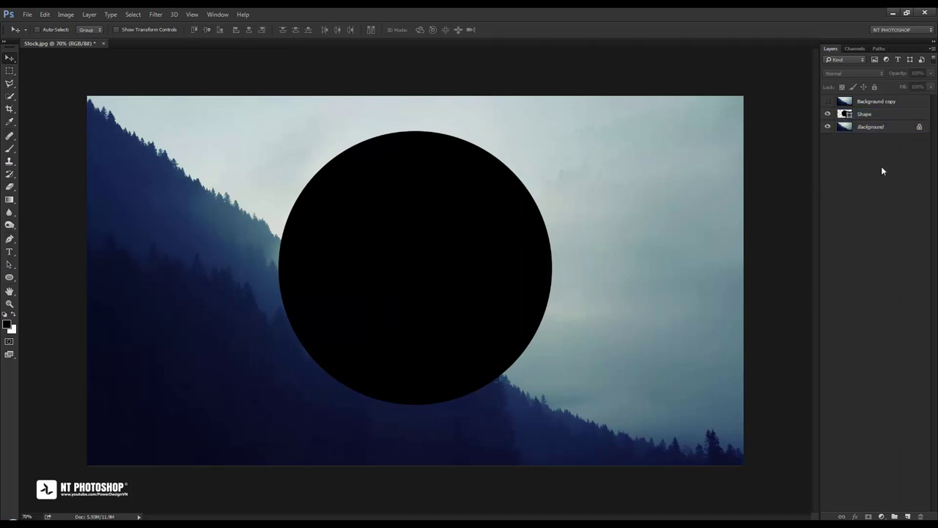
click(873, 101)
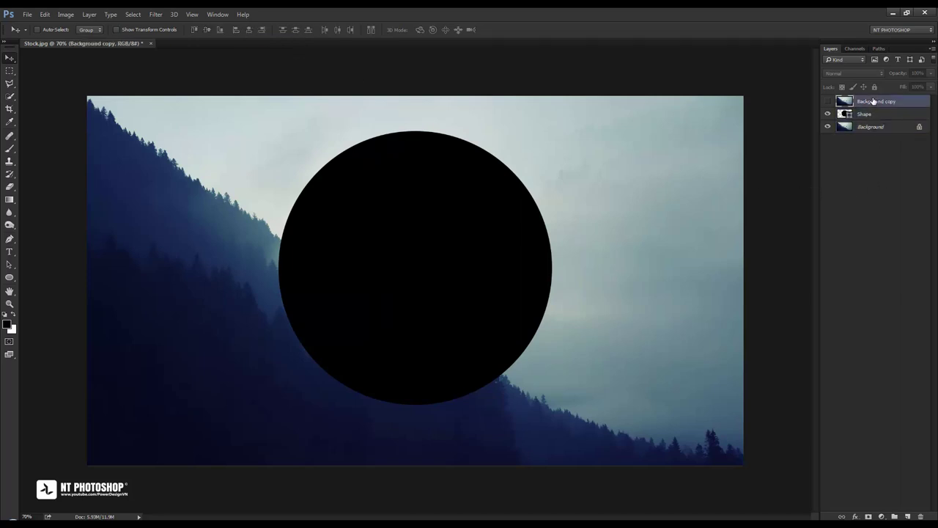
click(828, 102)
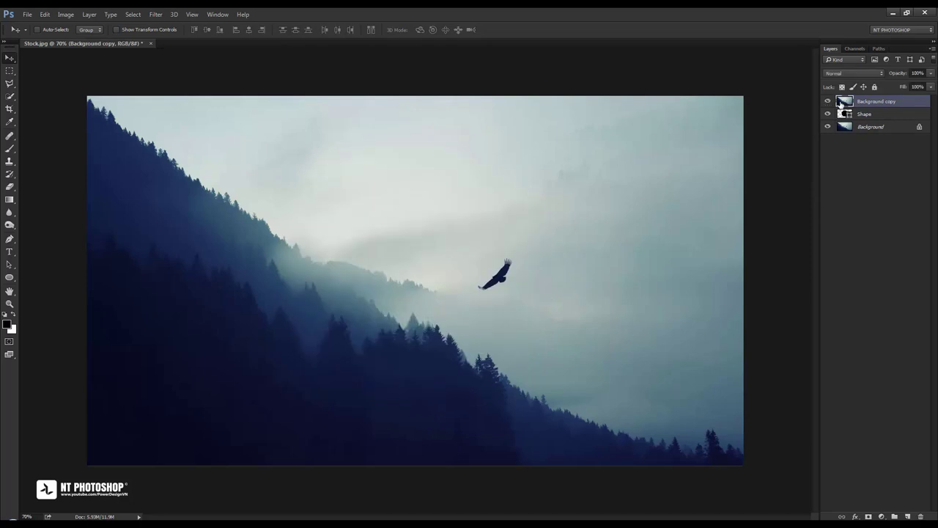
Step: Clip the Background copy into the circle and flip it vertically
right_click(906, 106)
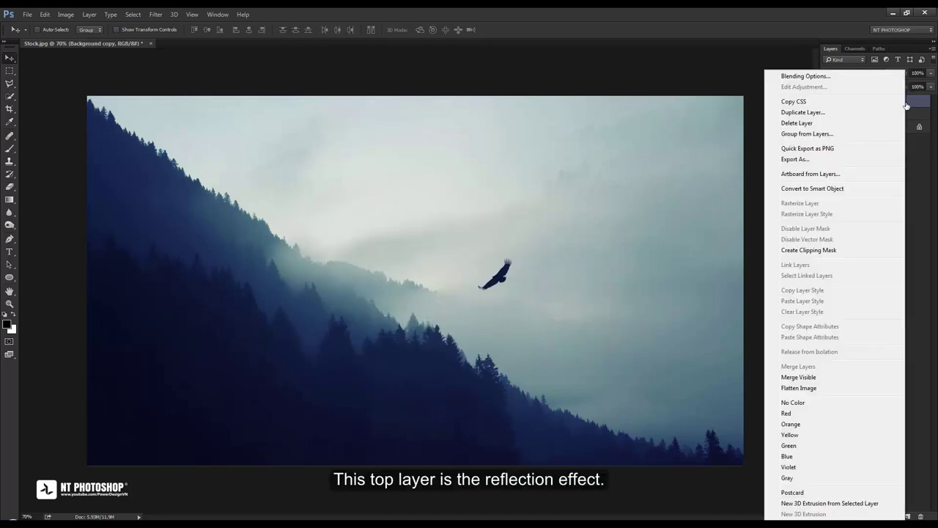
click(865, 252)
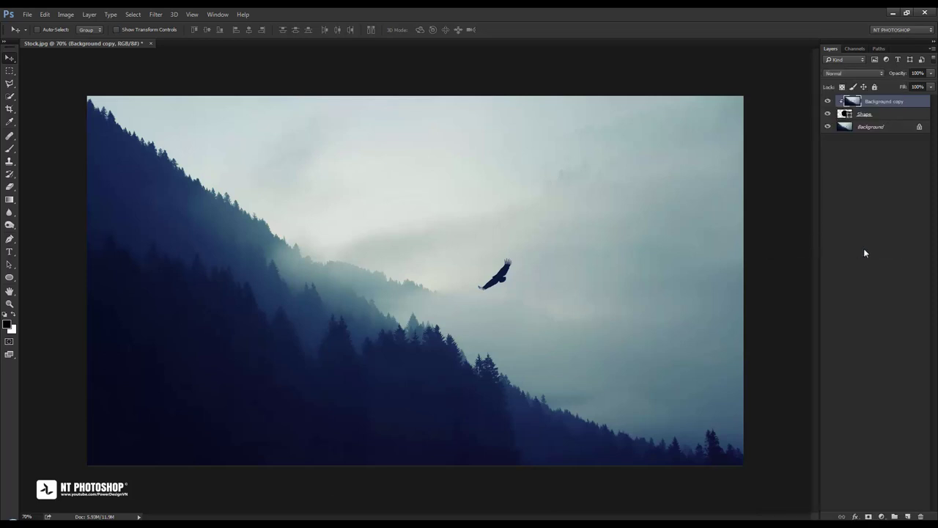
click(46, 15)
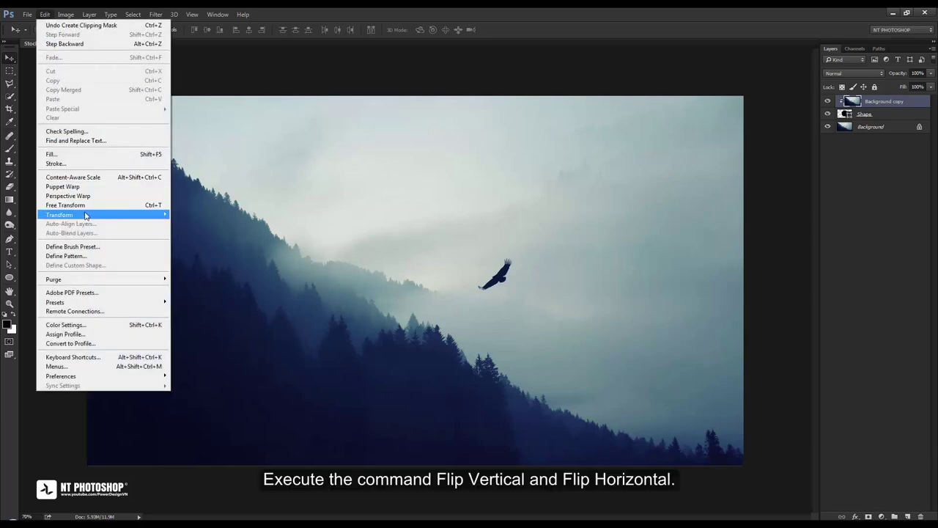
mouse_move(73, 214)
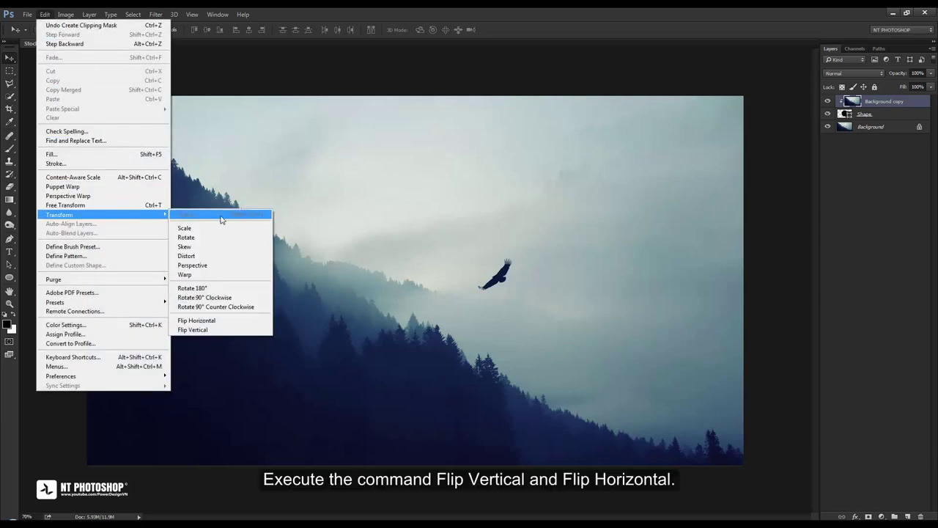
click(236, 331)
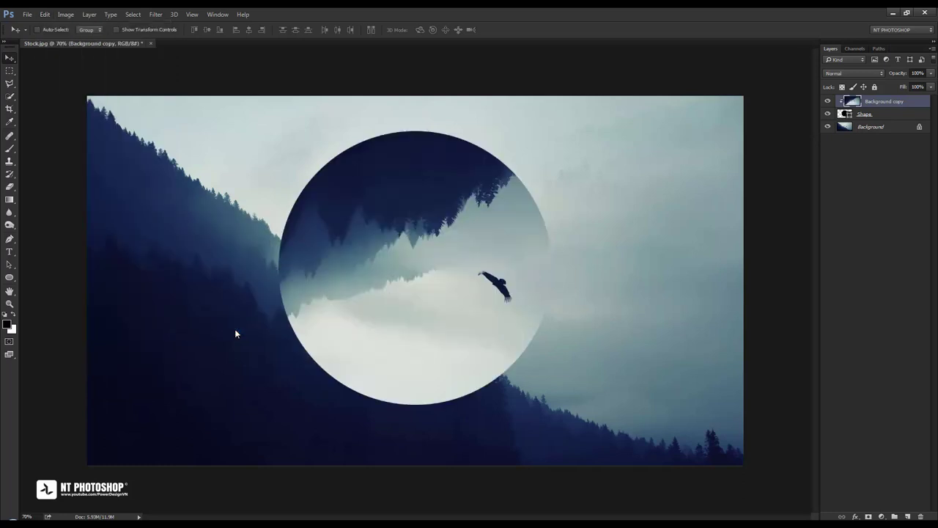
Step: Flip the clipped Background copy horizontally as well
click(45, 14)
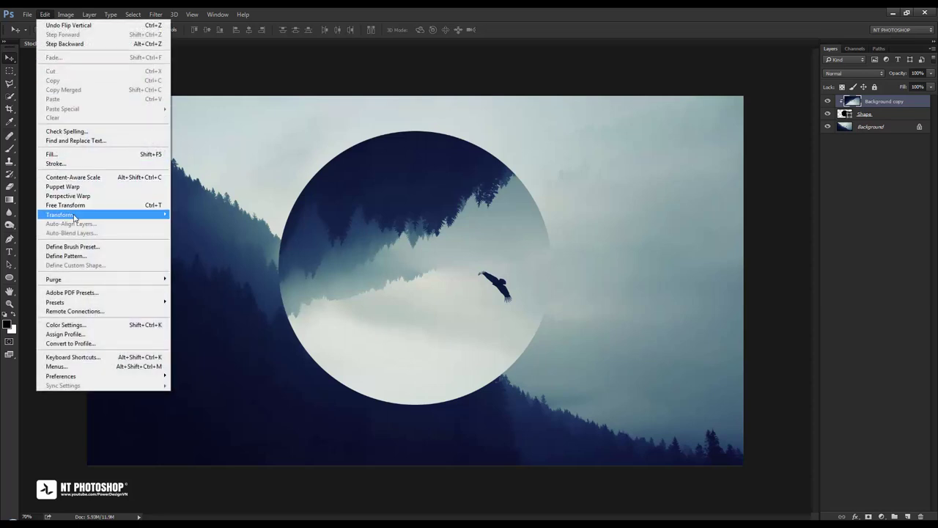
mouse_move(60, 214)
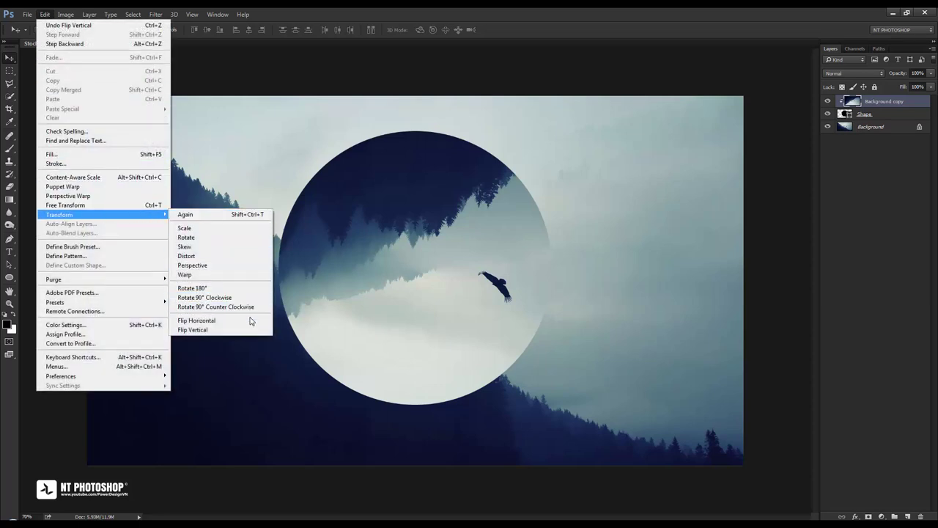
click(247, 320)
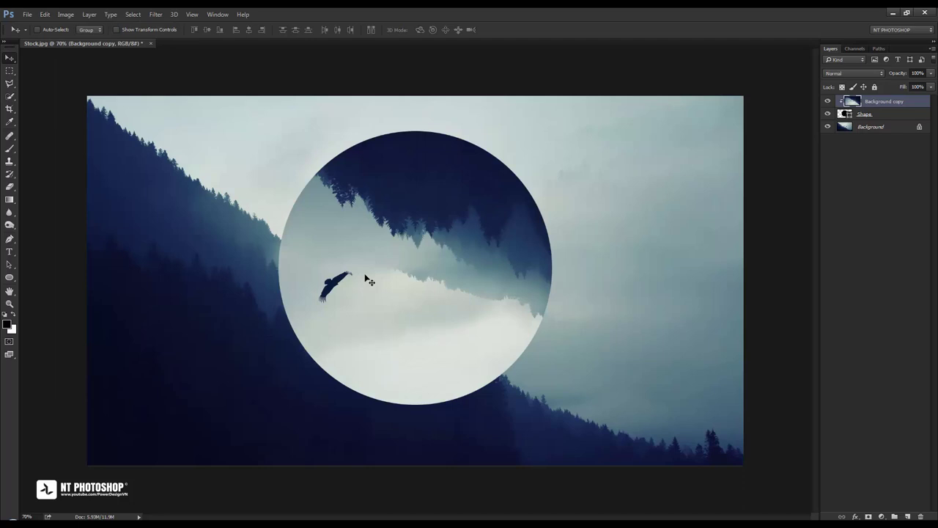
click(883, 120)
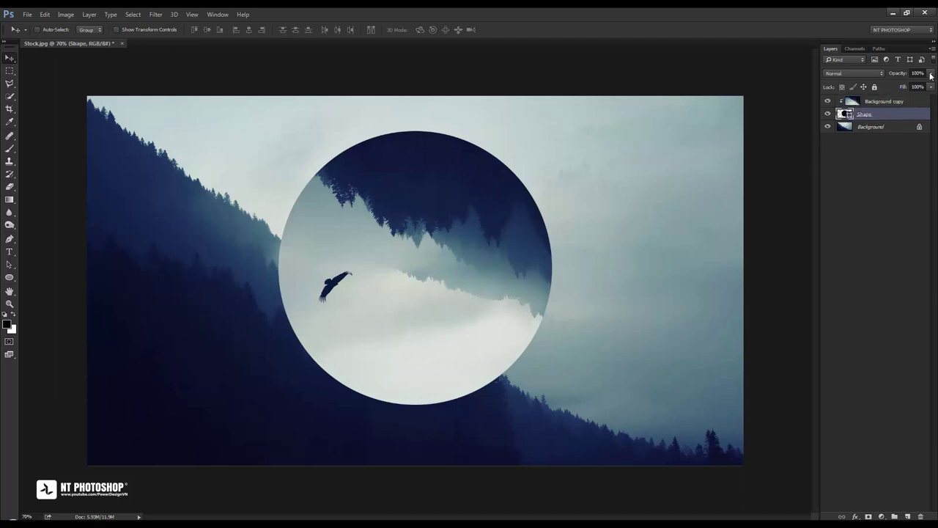
Step: Set the Shape circle to 42% opacity and drag the flipped copy upward inside it
drag(923, 86, 901, 85)
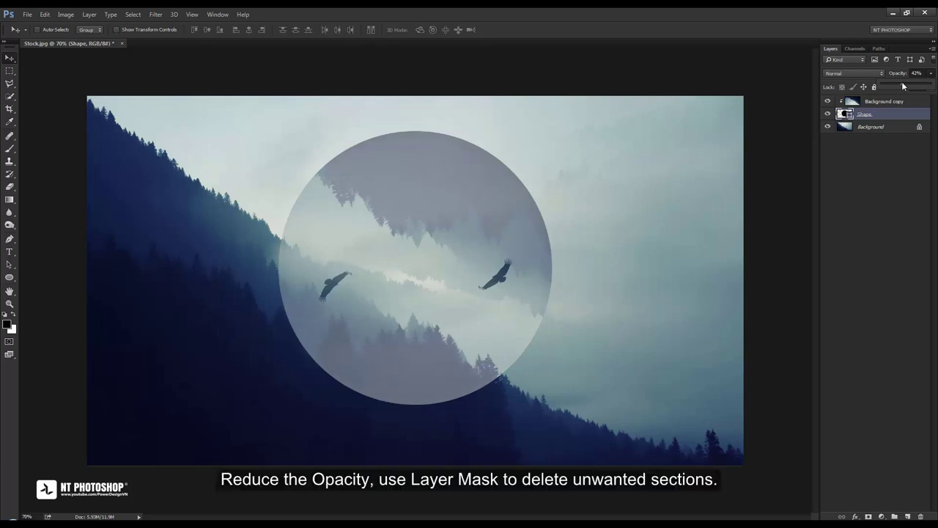
click(900, 101)
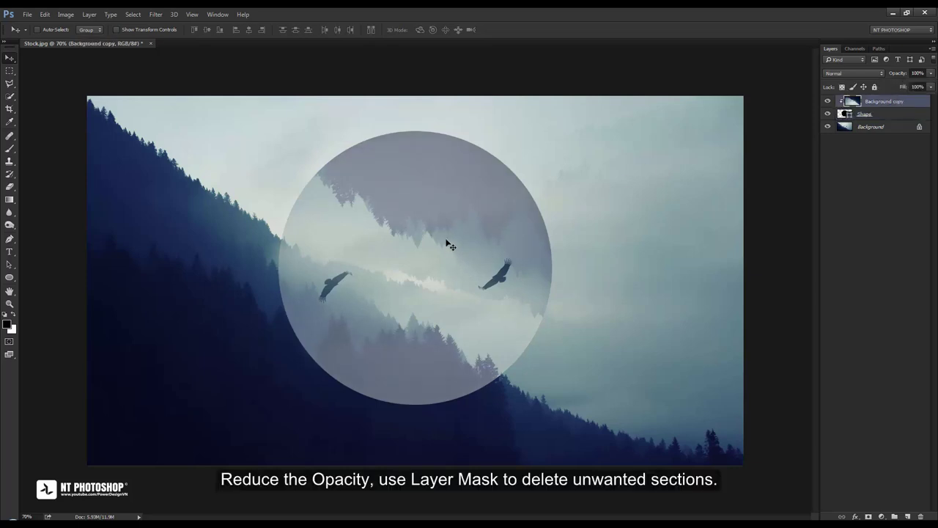
mouse_move(445, 240)
mouse_down()
mouse_move(452, 197)
mouse_move(452, 207)
mouse_up()
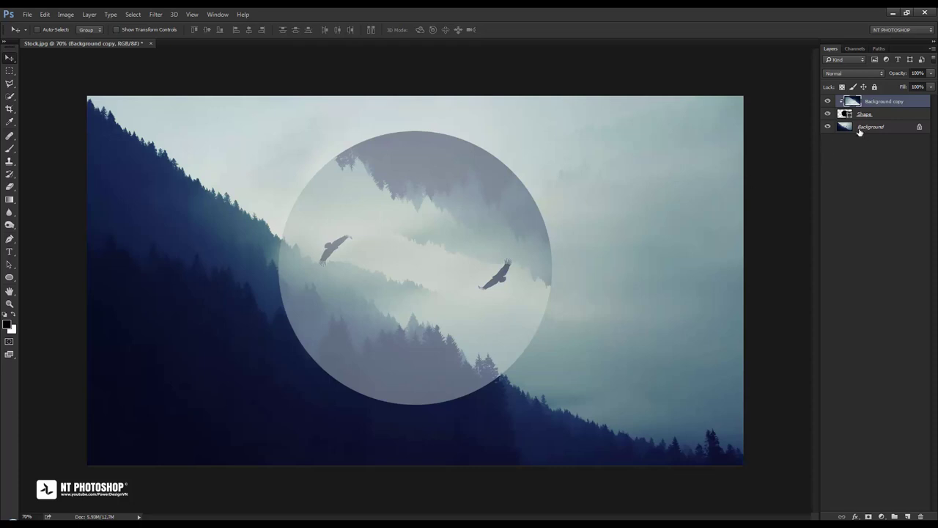
click(885, 117)
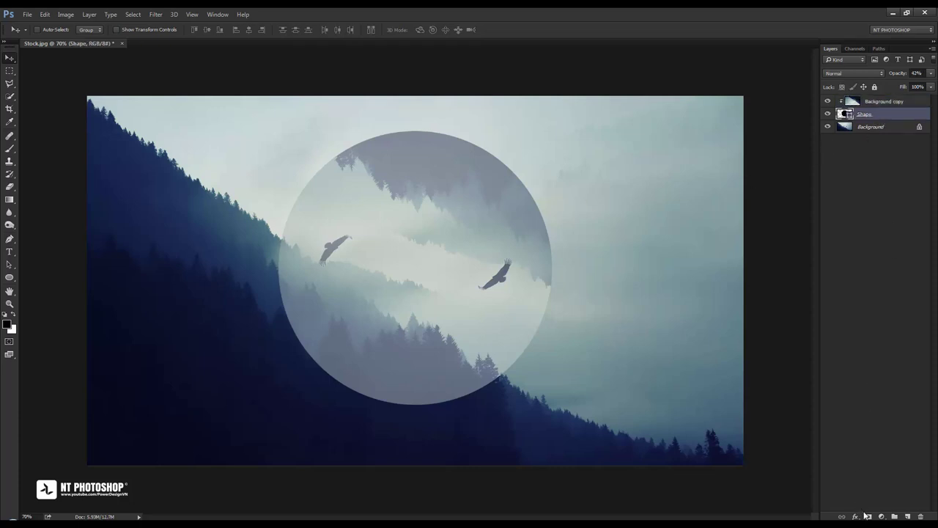
Step: Add a layer mask to Shape and set up a regular Brush at size 600
click(868, 516)
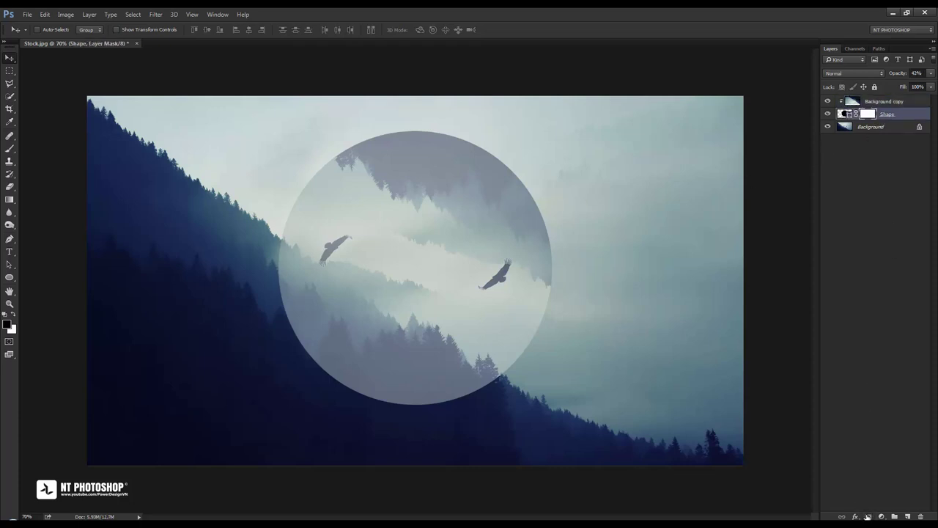
click(9, 149)
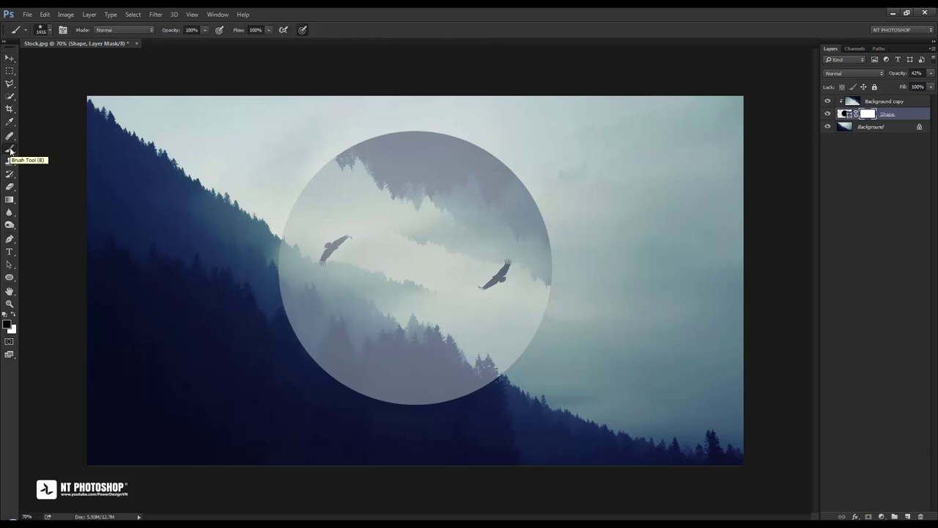
right_click(10, 150)
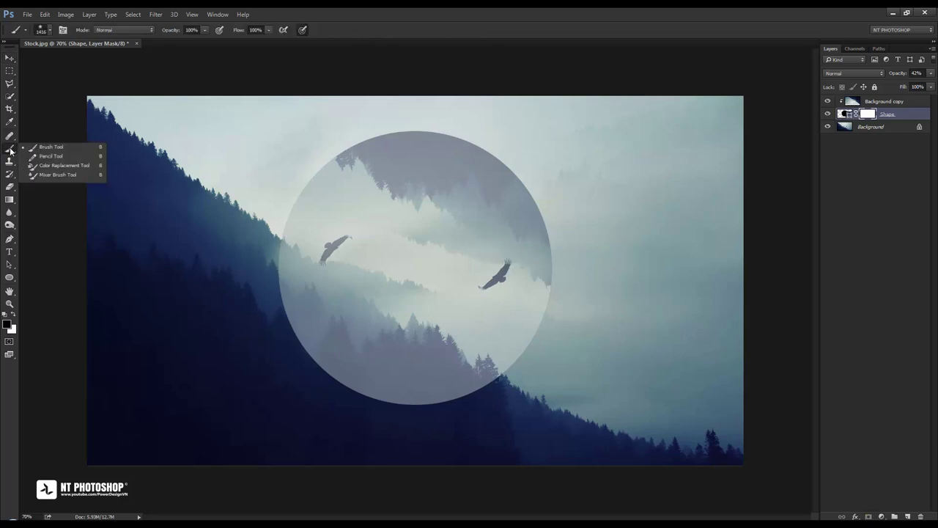
click(80, 147)
click(204, 31)
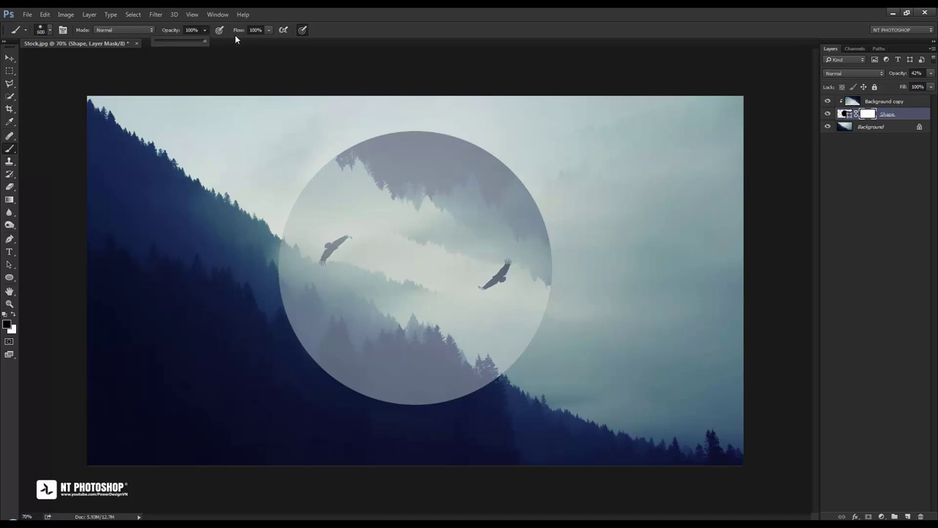
click(269, 30)
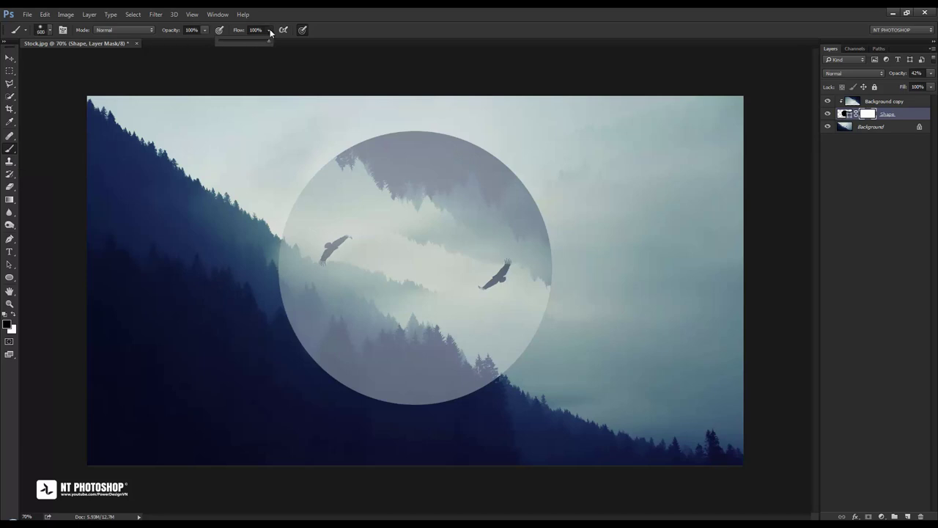
key(Return)
Step: Paint black on the mask over the circle's lower-left area to fade it into the mist
mouse_move(469, 396)
mouse_down()
mouse_move(381, 381)
mouse_move(308, 337)
mouse_move(454, 381)
mouse_move(315, 308)
mouse_up()
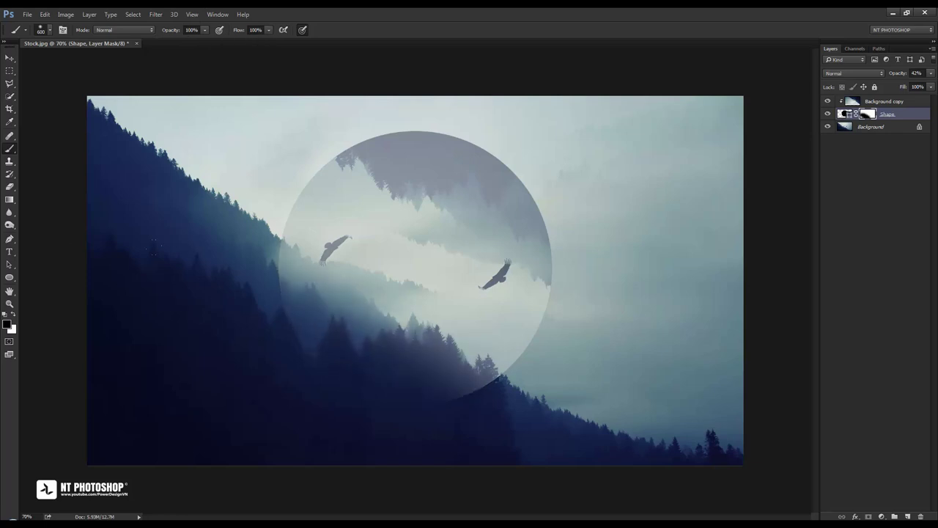
mouse_move(498, 388)
mouse_down()
mouse_move(337, 301)
mouse_move(520, 367)
mouse_up()
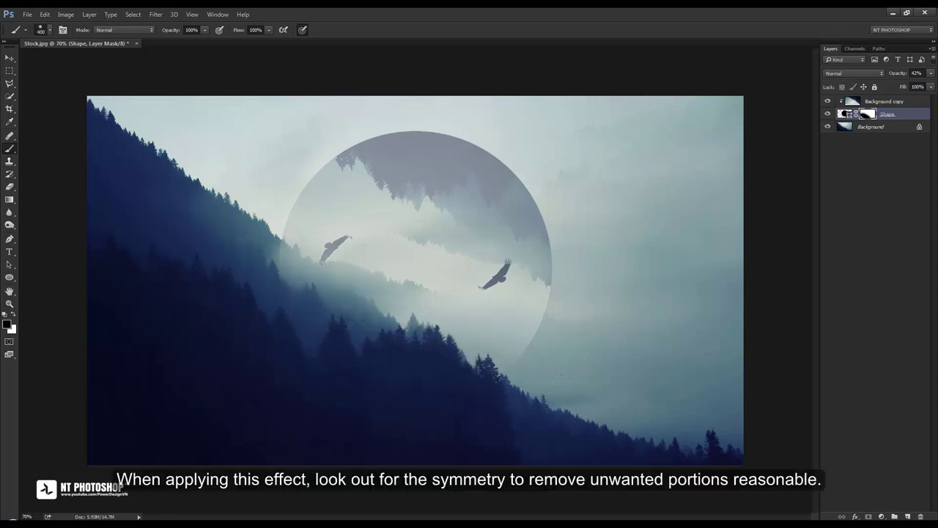
drag(322, 264, 348, 238)
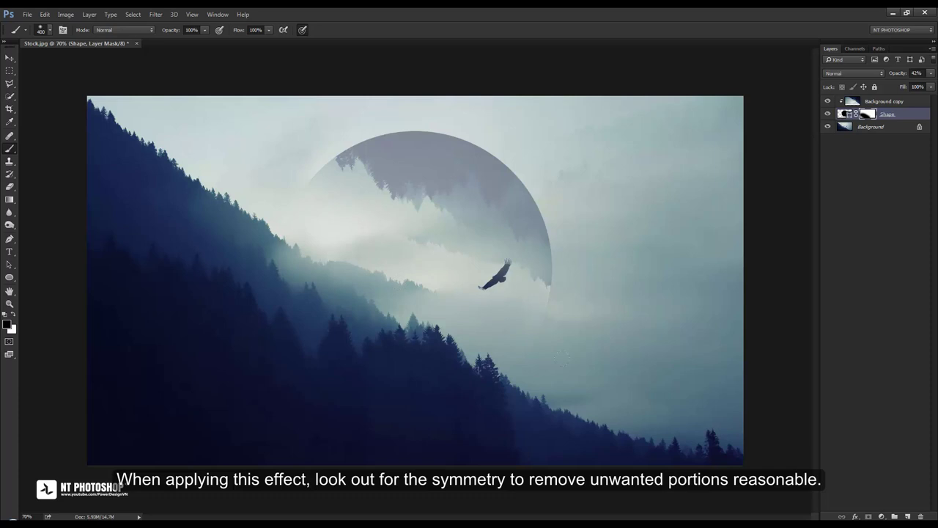
drag(216, 155, 233, 167)
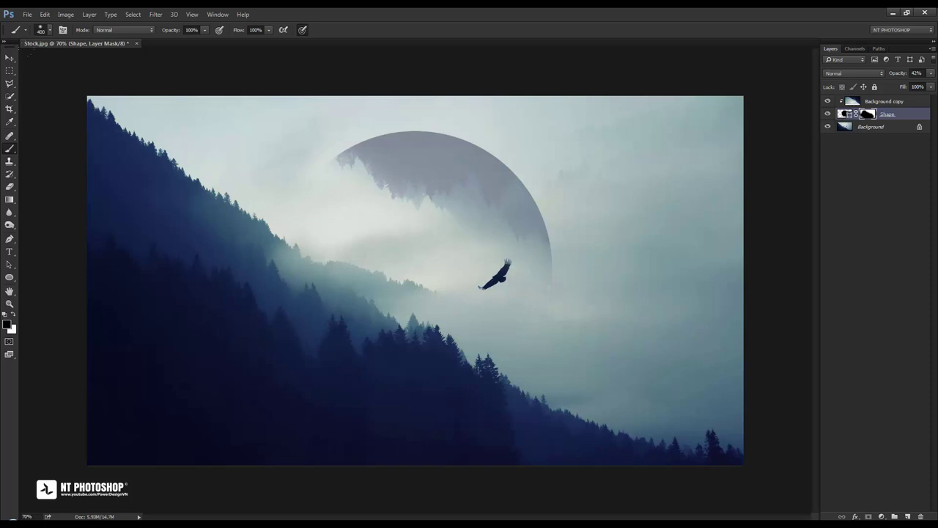
click(9, 58)
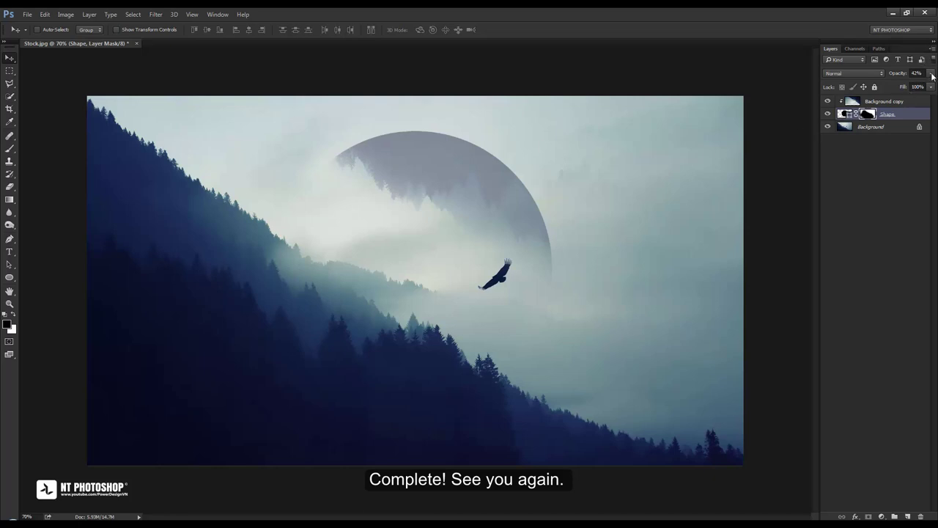
Step: Raise the Shape layer's opacity from 42% to 100%
click(933, 74)
drag(904, 86, 936, 87)
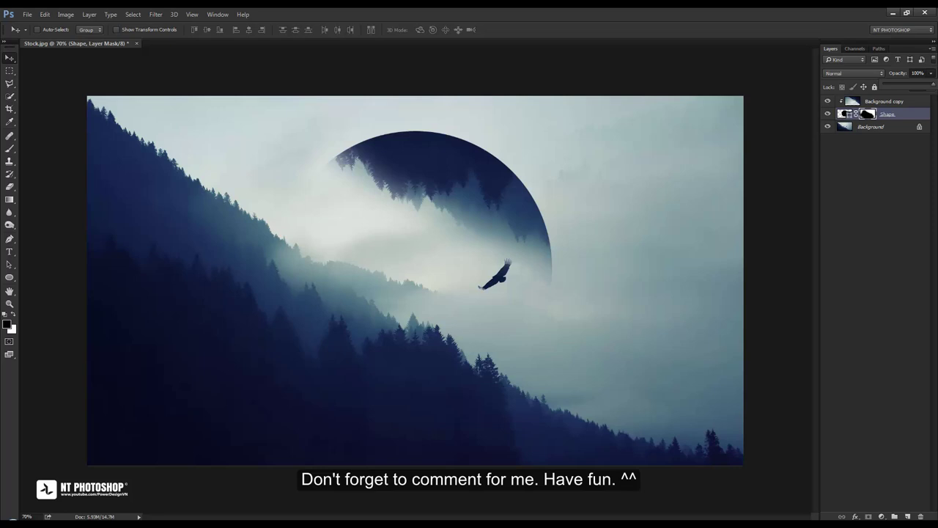
click(872, 120)
click(11, 149)
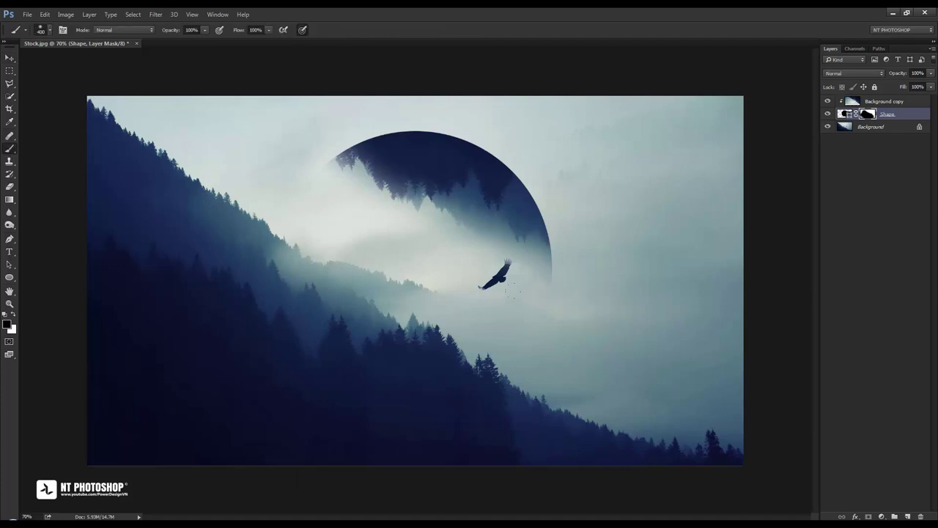